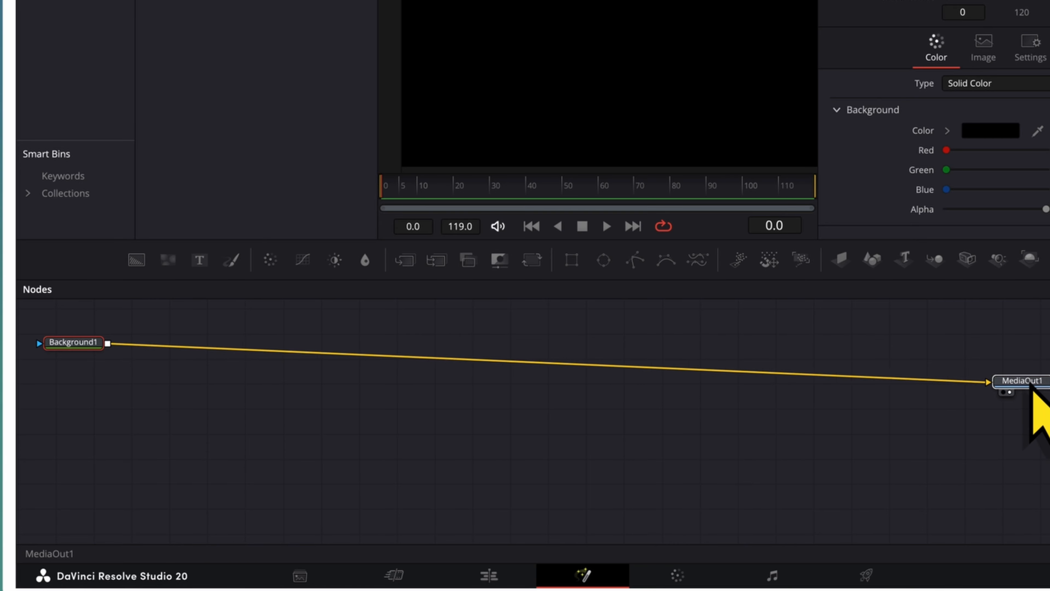
# Set the Background1 node's fill type to Gradient and make the gradient's start color blue.
pyautogui.moveTo(84, 347); pyautogui.dragTo(94, 380)
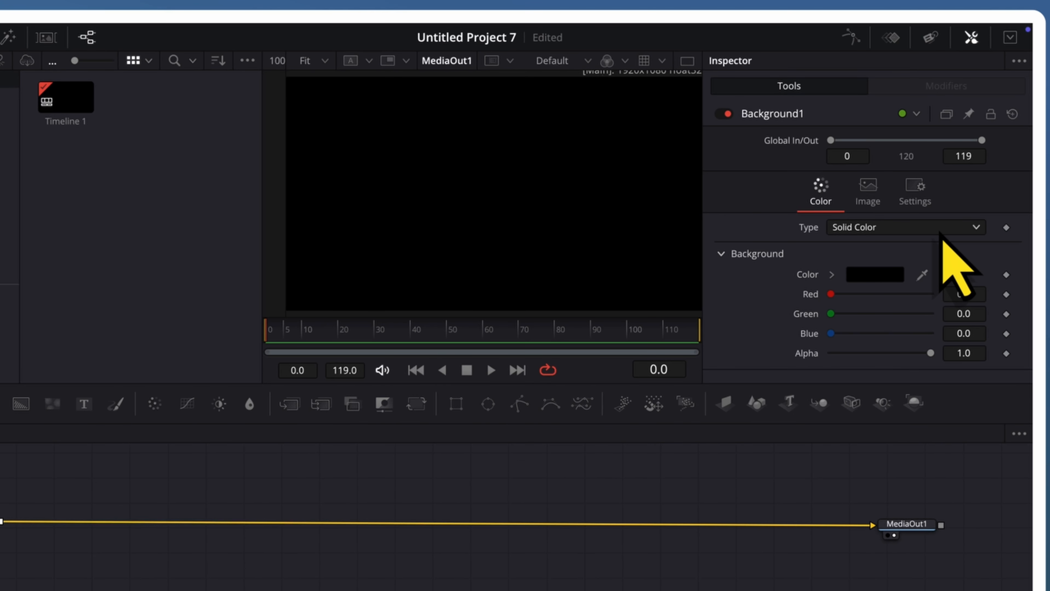
pyautogui.click(940, 230)
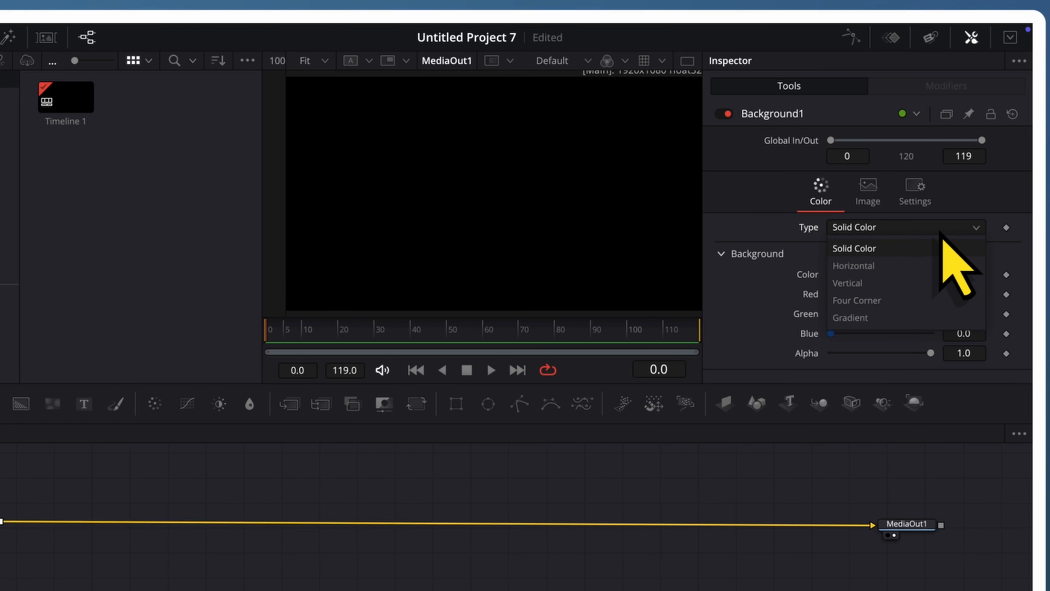
pyautogui.click(909, 318)
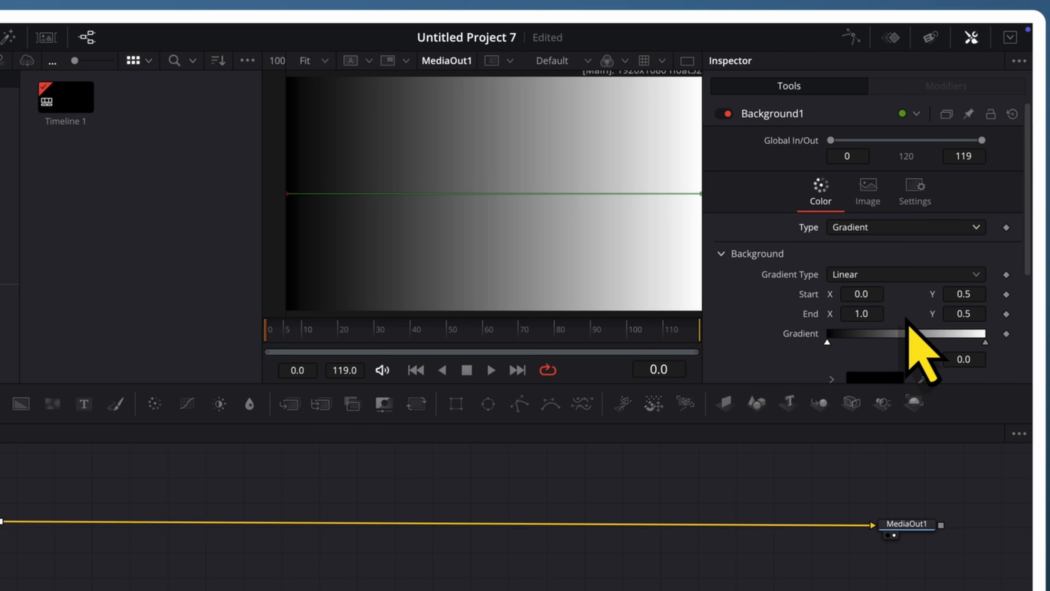
pyautogui.scroll(-3, 852, 337)
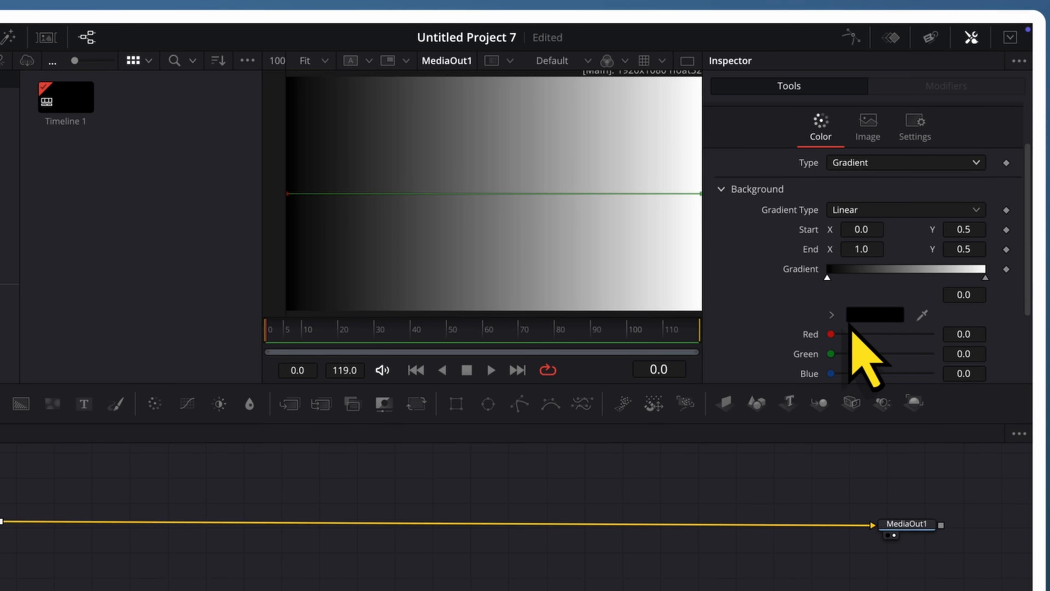
pyautogui.click(858, 316)
pyautogui.click(62, 375)
pyautogui.click(109, 568)
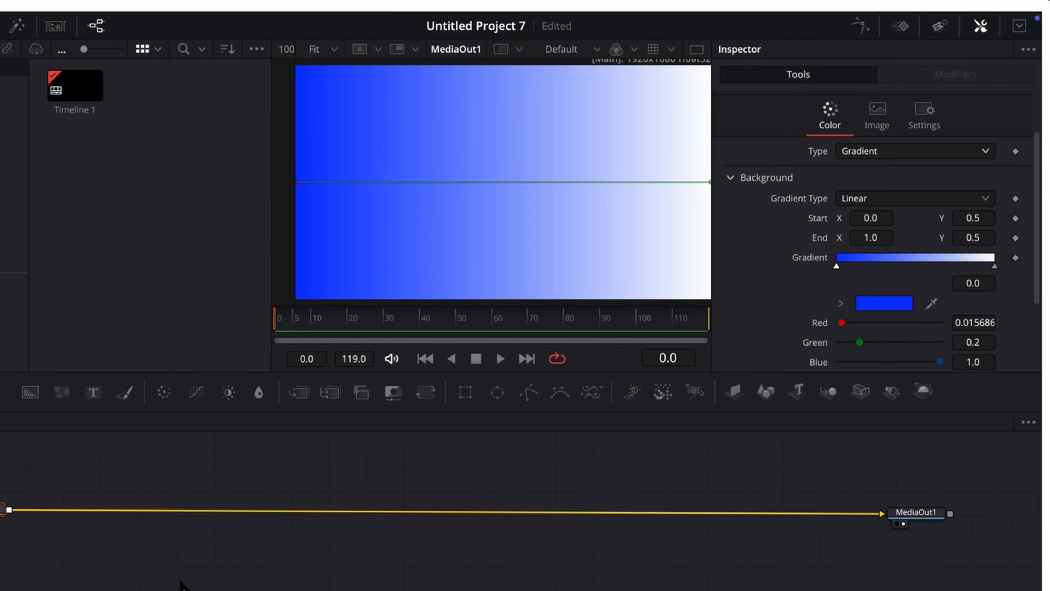
# Set the gradient's end color to black and level the Background1 node with MediaOut1.
pyautogui.click(995, 266)
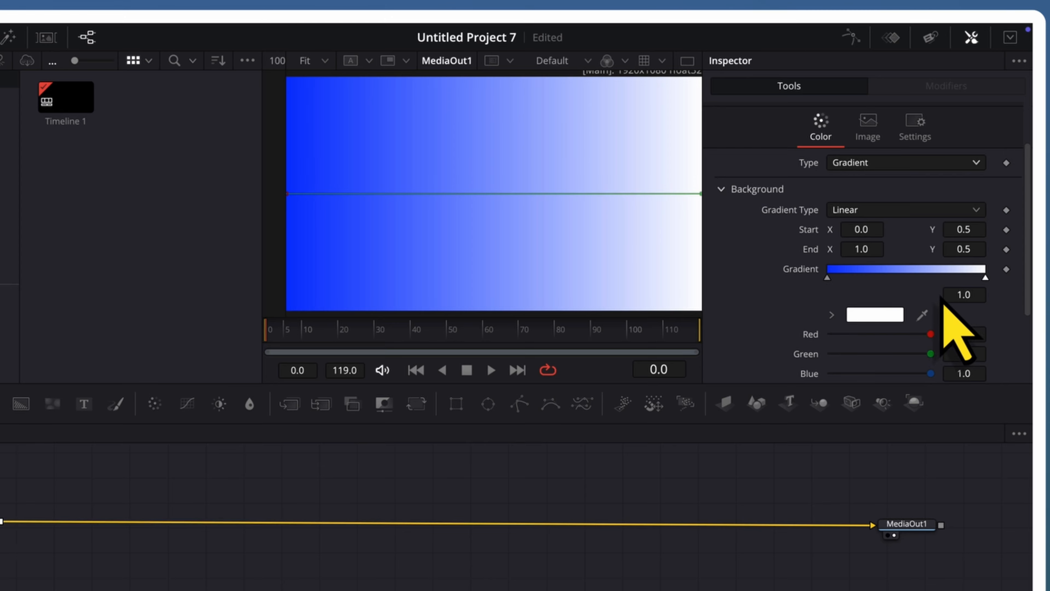
pyautogui.click(888, 317)
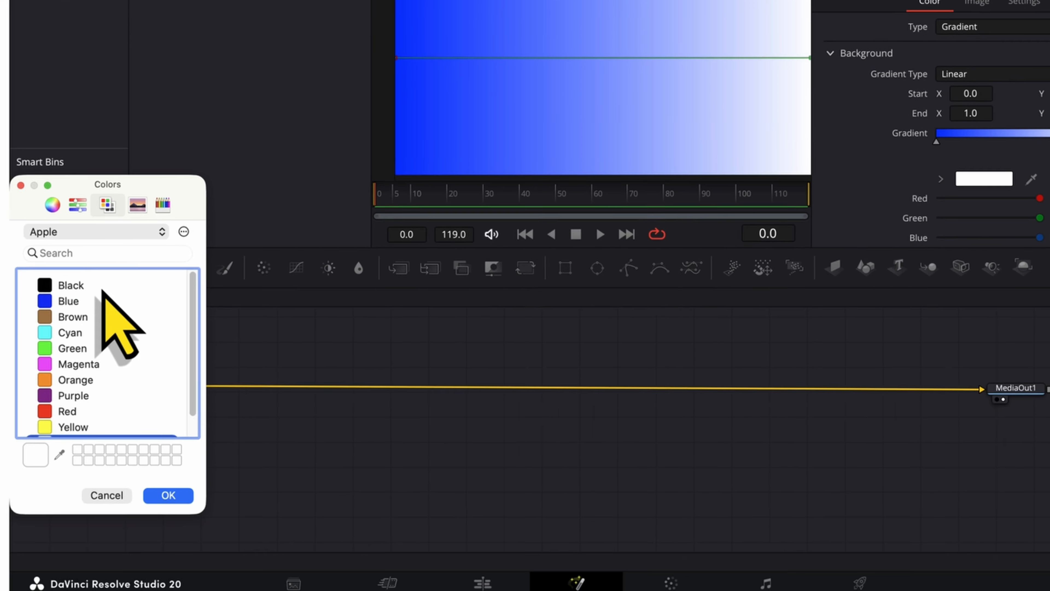
pyautogui.click(106, 281)
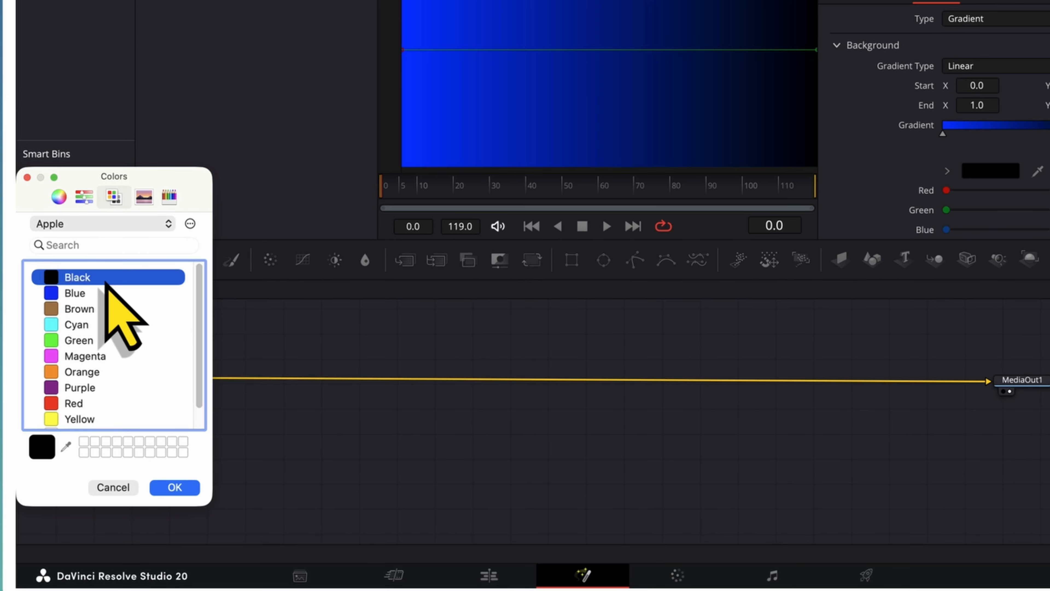
pyautogui.click(174, 487)
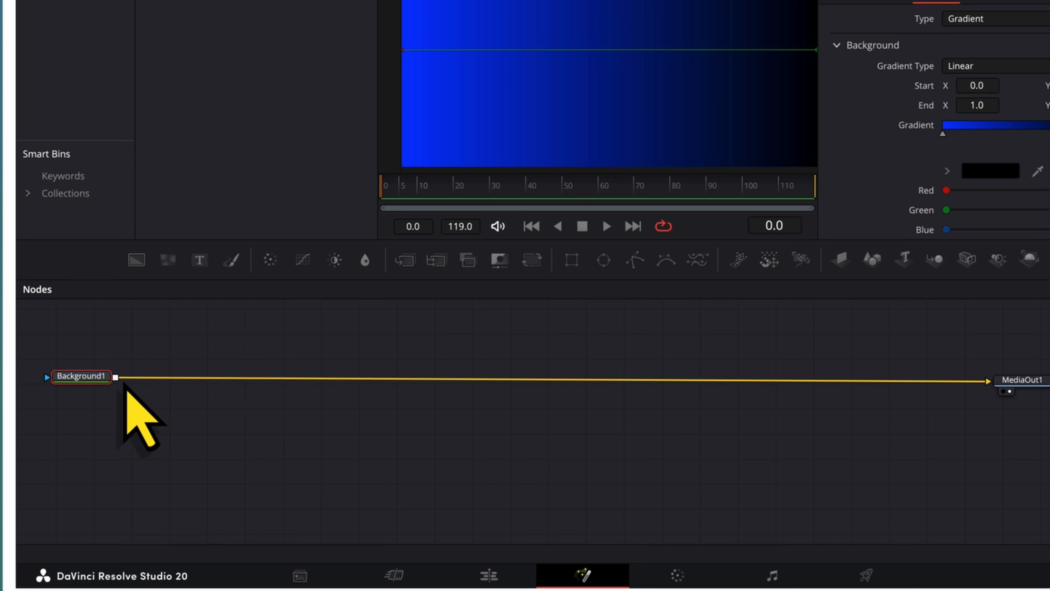
pyautogui.moveTo(97, 388); pyautogui.dragTo(97, 394)
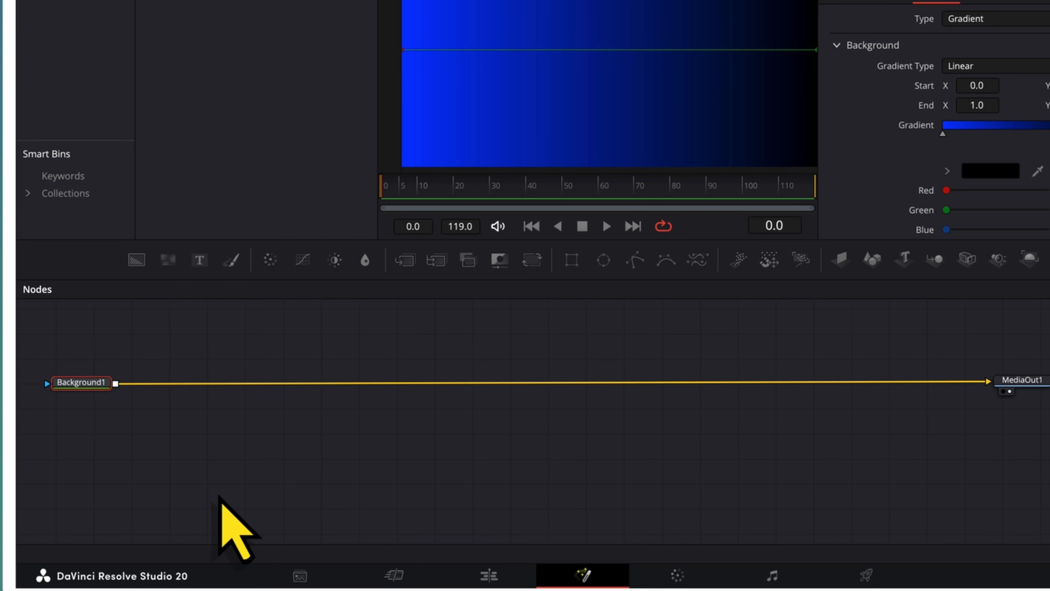
# Insert a Grid node between Background1 and MediaOut1.
pyautogui.hotkey('shift', 'space')
pyautogui.write('dve')
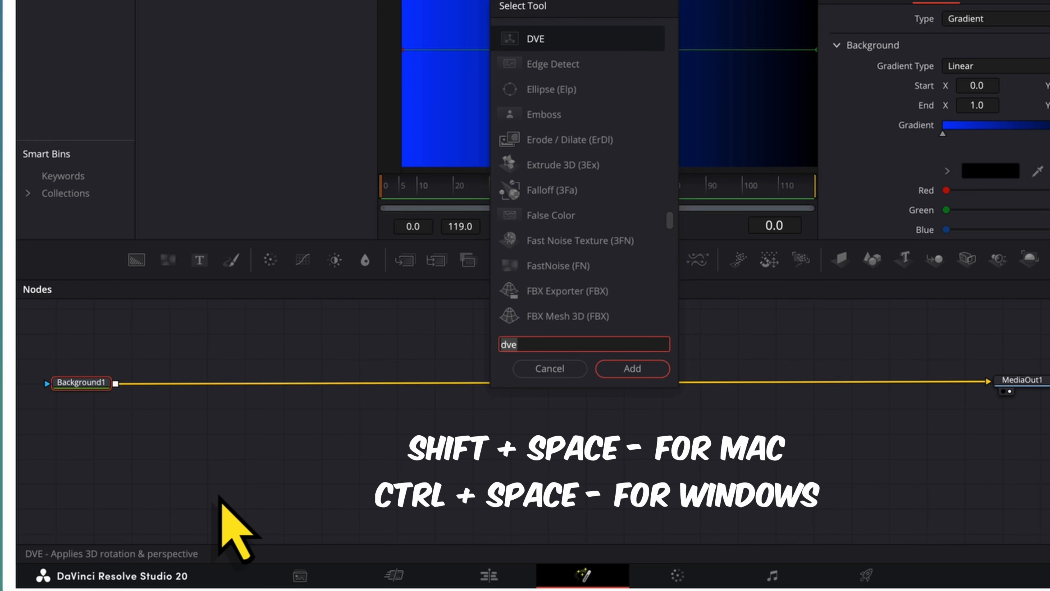
pyautogui.write('grid')
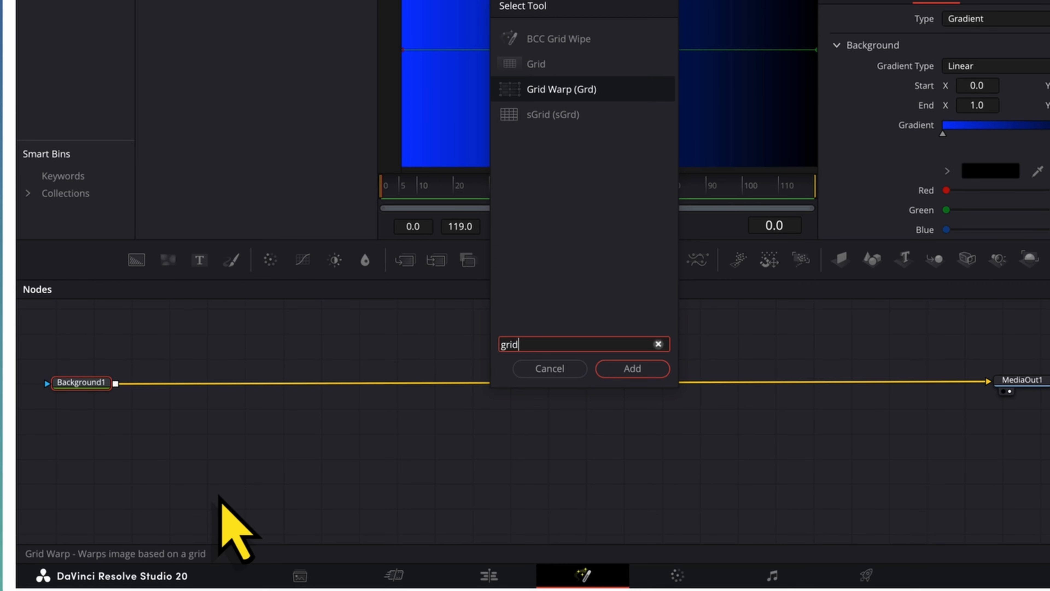
pyautogui.press('Up')
pyautogui.press('Return')
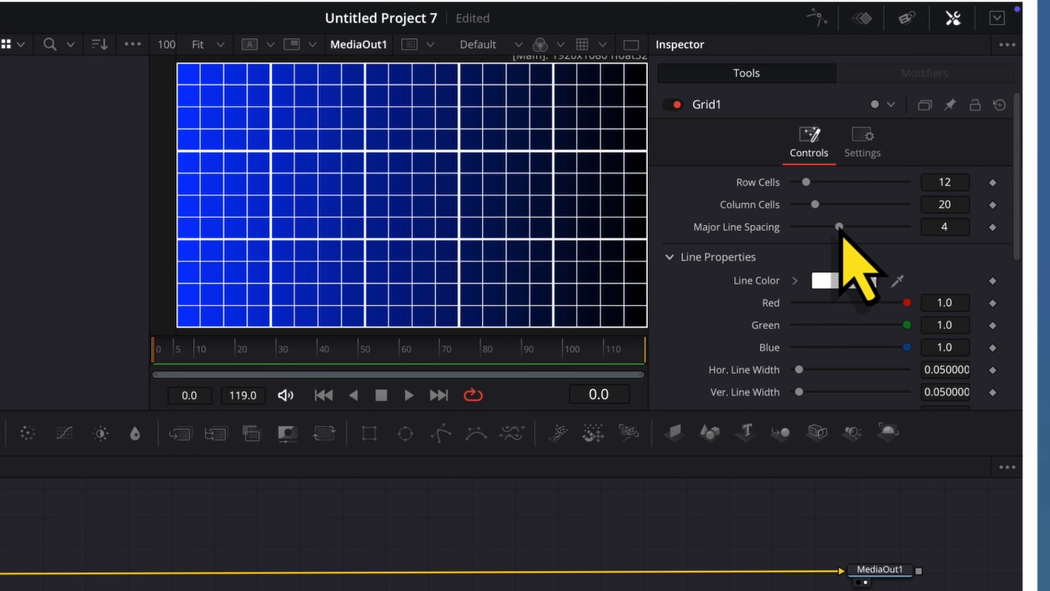
# Set the grid's Major Line Spacing to 0 and lower its Blend until the lines are faint.
pyautogui.moveTo(840, 227); pyautogui.dragTo(791, 250)
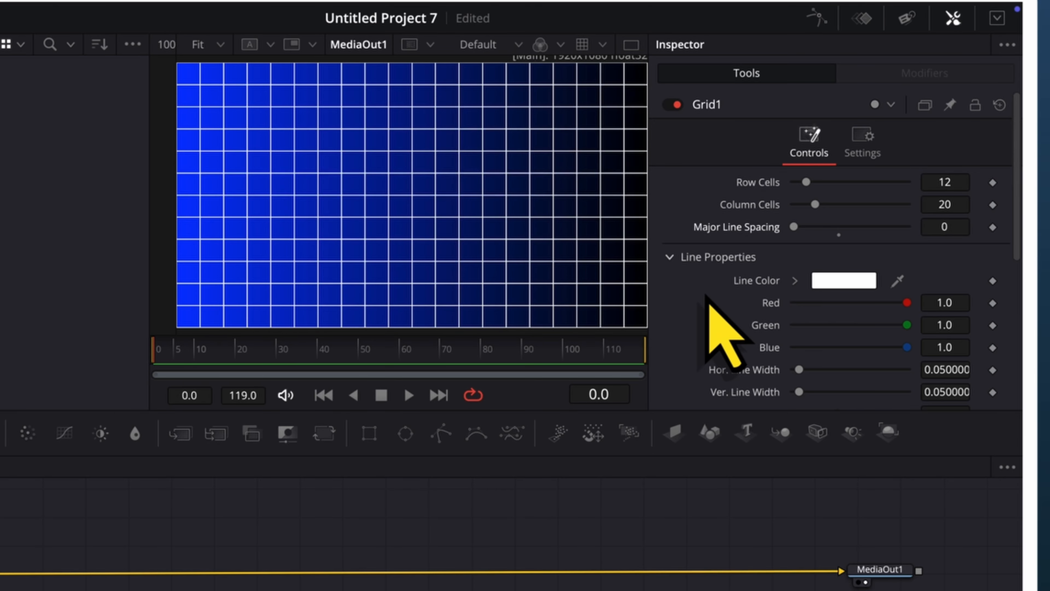
pyautogui.click(863, 151)
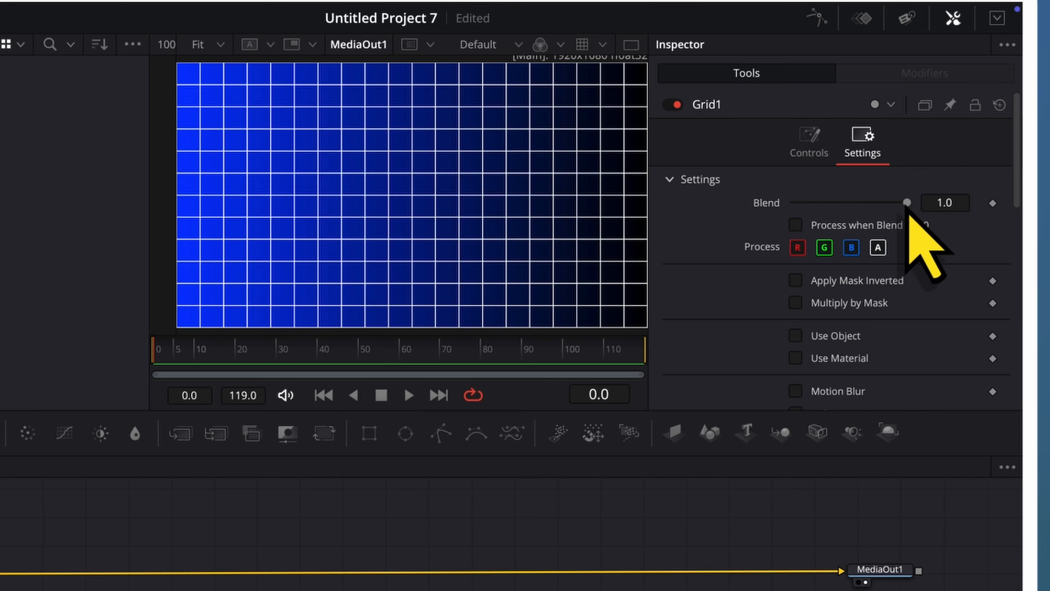
pyautogui.moveTo(907, 205); pyautogui.dragTo(803, 216)
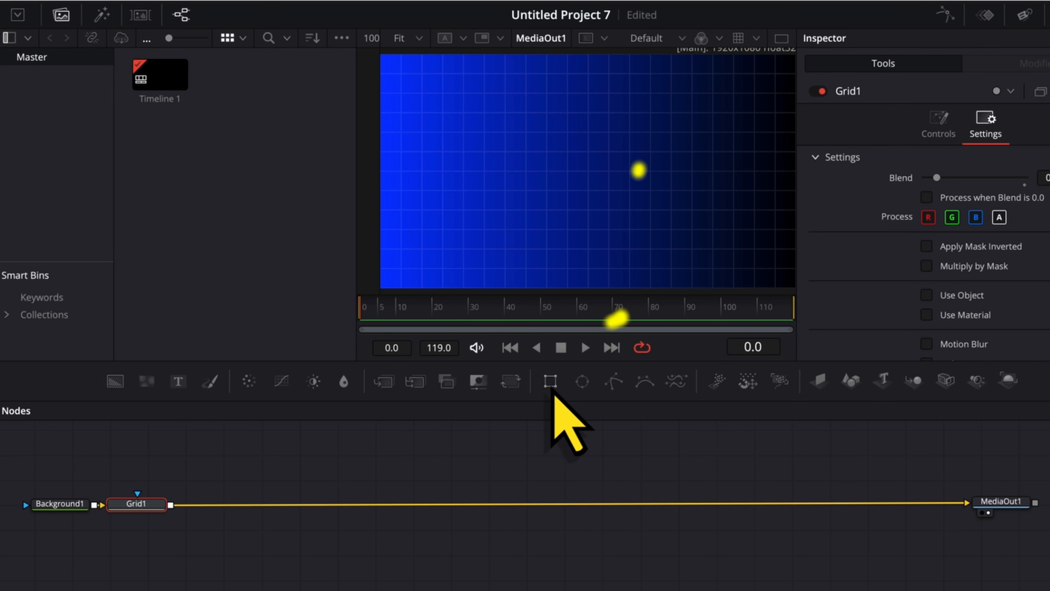
# Mask the grid with a Rectangle, making it taller and moving it slightly above the frame's center.
pyautogui.click(550, 381)
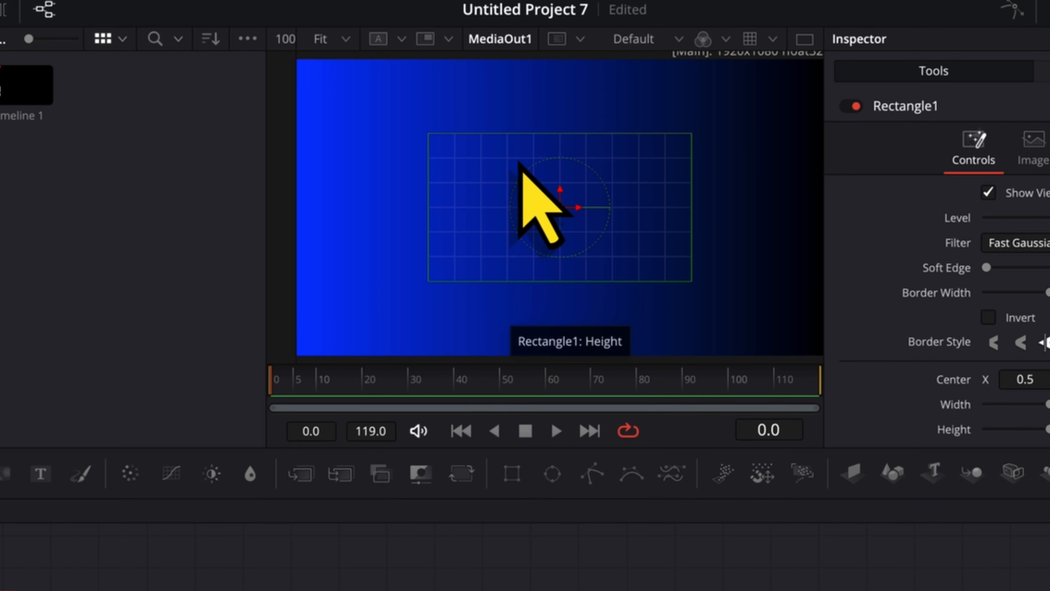
pyautogui.moveTo(561, 211); pyautogui.dragTo(561, 215)
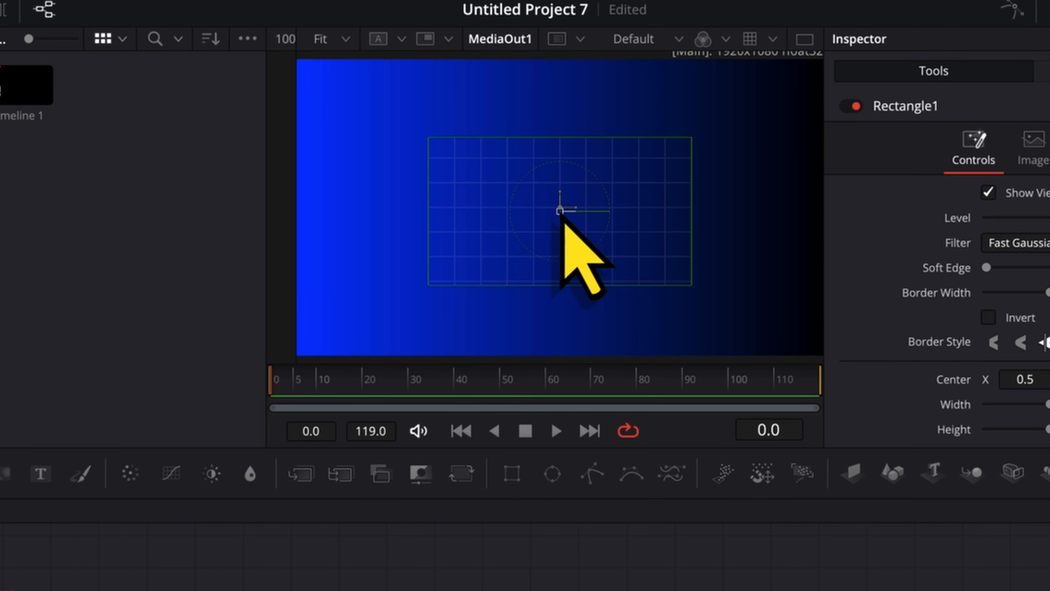
pyautogui.moveTo(693, 290); pyautogui.dragTo(694, 302)
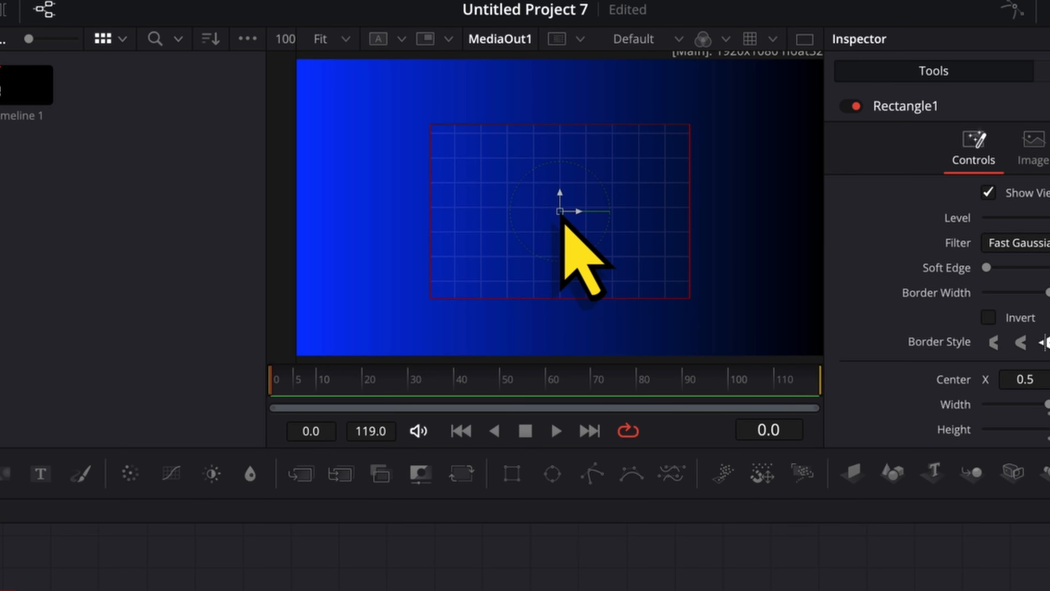
pyautogui.moveTo(560, 212); pyautogui.dragTo(557, 191)
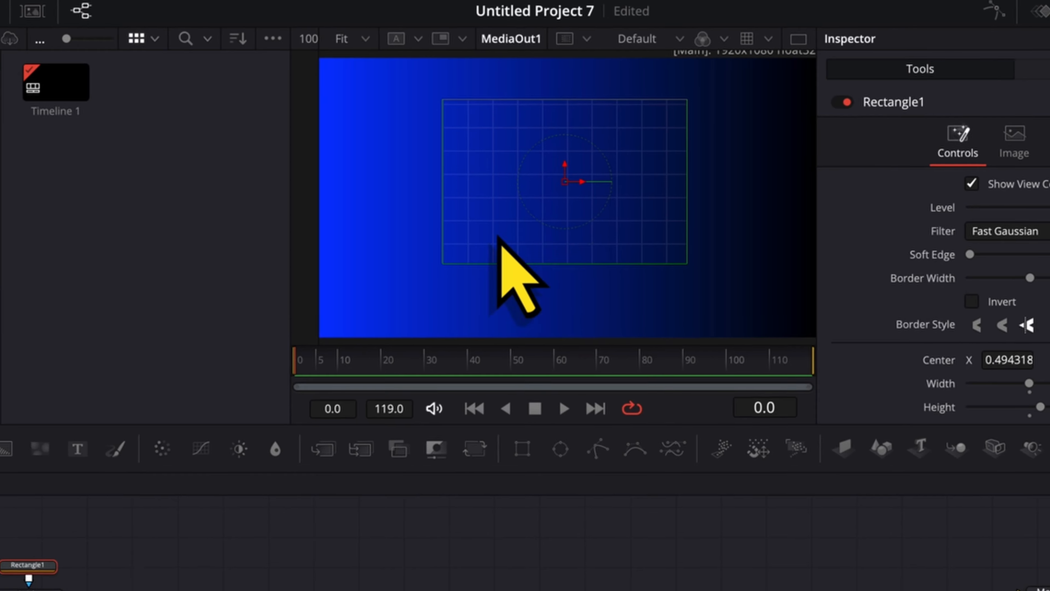
# Add a Paint node after Grid1 and draw an L-shaped polyline stroke along the grid's left and bottom edges.
pyautogui.click(145, 505)
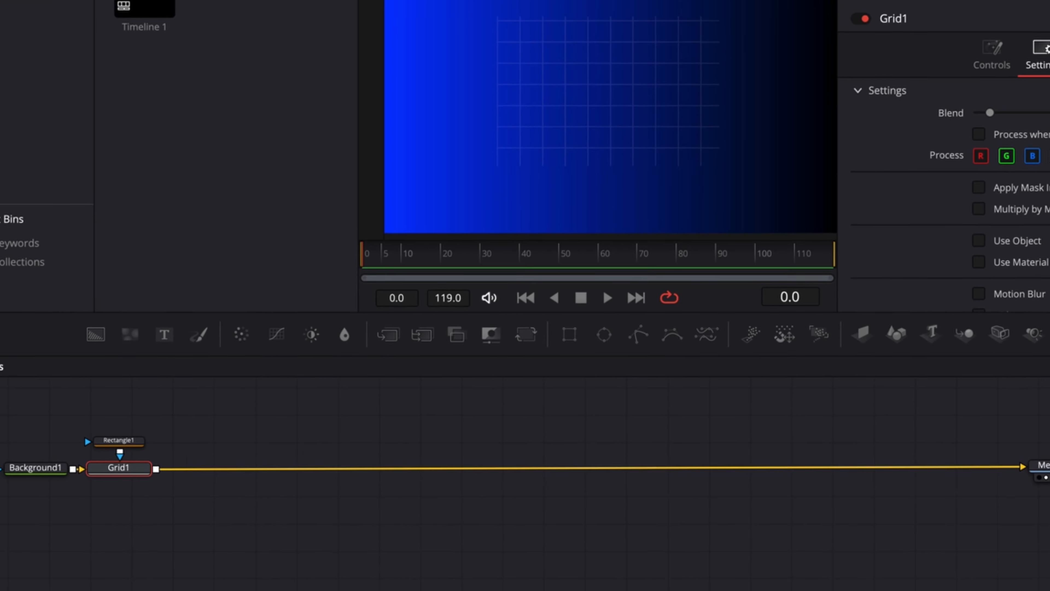
pyautogui.moveTo(213, 331)
pyautogui.mouseDown()
pyautogui.moveTo(227, 400)
pyautogui.moveTo(223, 454)
pyautogui.mouseUp()
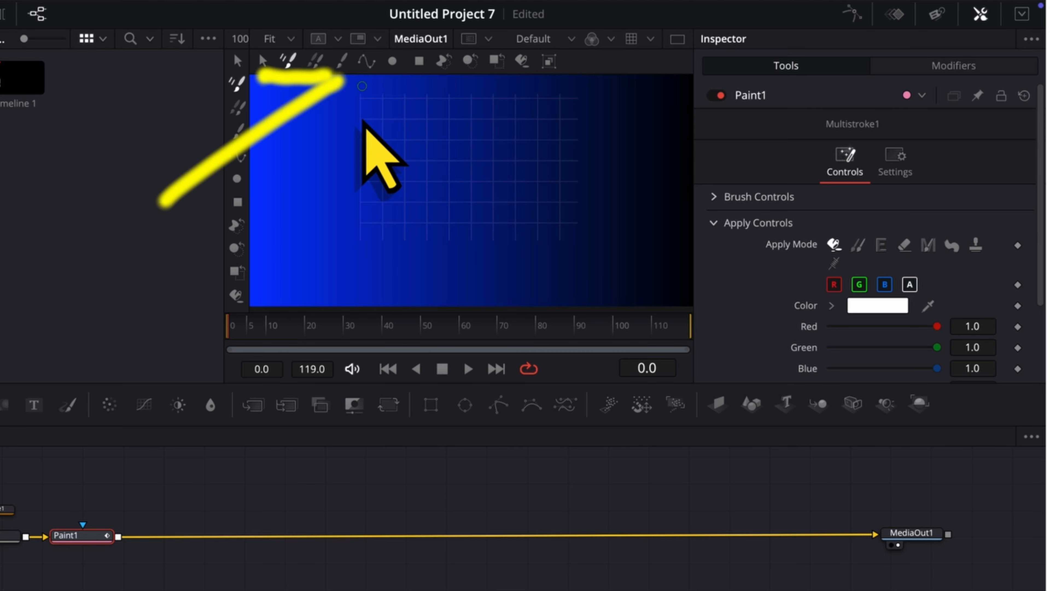
pyautogui.click(365, 61)
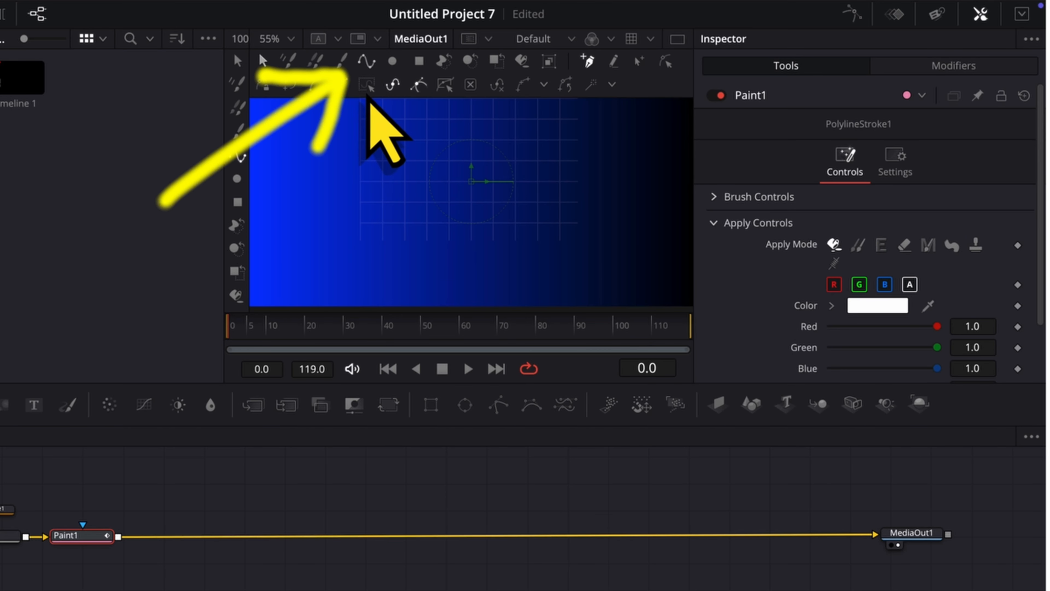
pyautogui.click(360, 121)
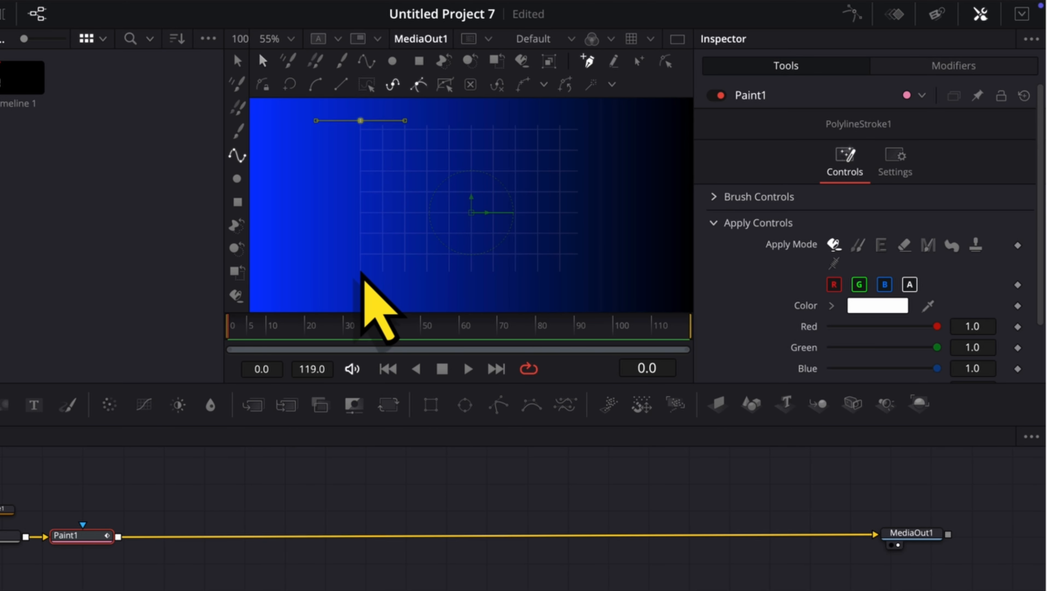
pyautogui.click(360, 271)
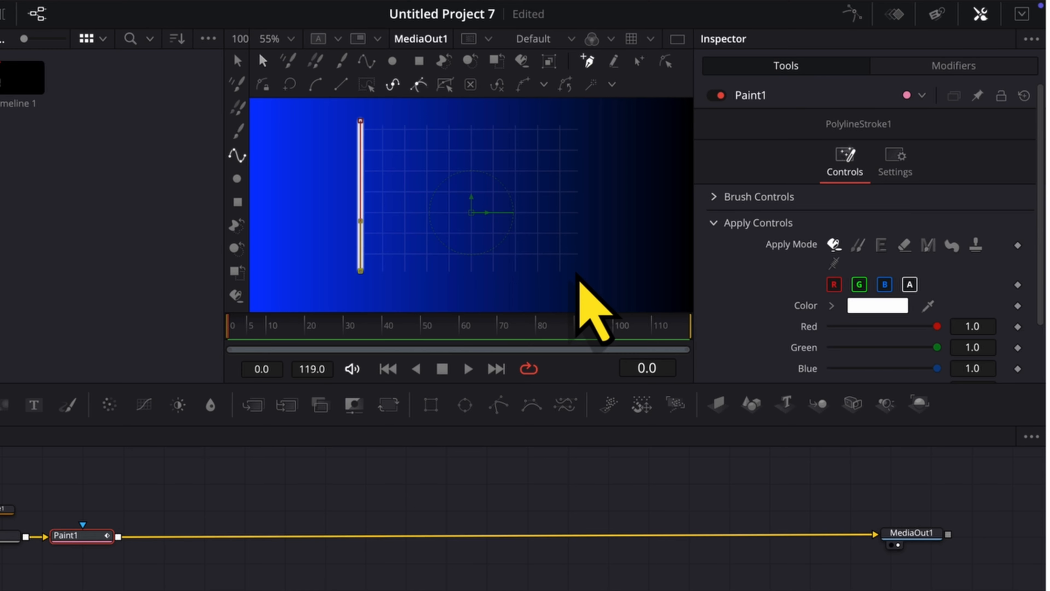
pyautogui.click(577, 272)
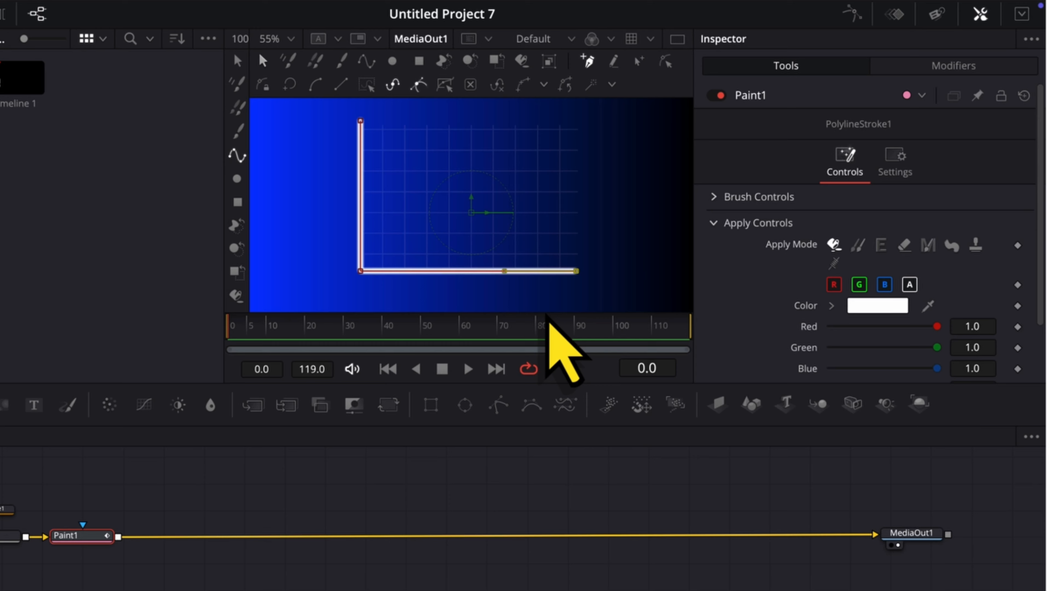
# Give the axis stroke a hard circular brush shape and set its size to 0.0047.
pyautogui.click(715, 198)
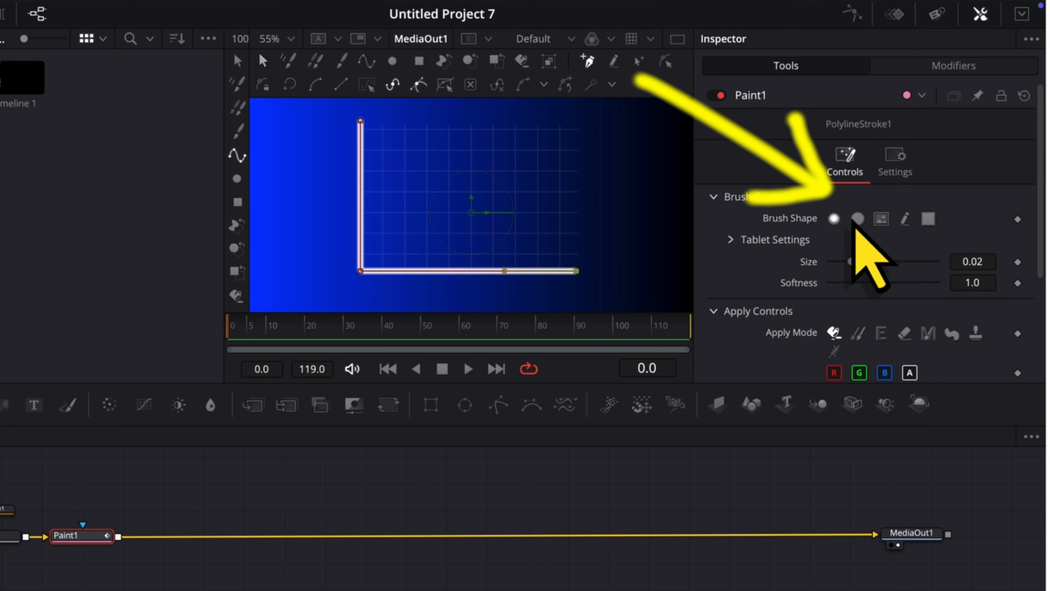
pyautogui.click(857, 219)
pyautogui.moveTo(851, 261); pyautogui.dragTo(835, 262)
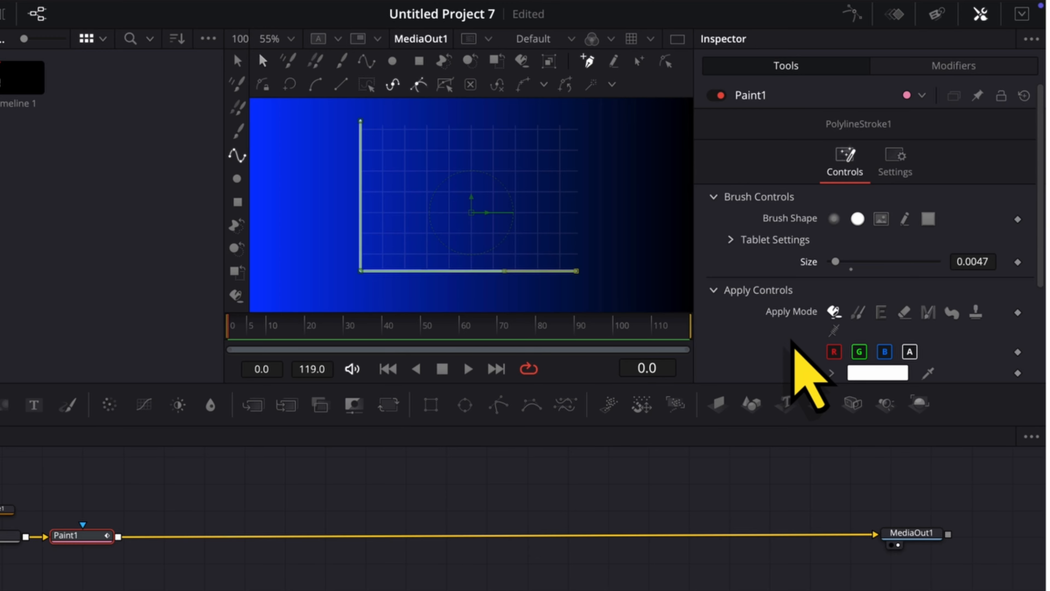
# Add three Text nodes and merge each one in sequence into the flow after Paint1.
pyautogui.moveTo(34, 406); pyautogui.dragTo(160, 498)
pyautogui.moveTo(33, 405); pyautogui.dragTo(331, 491)
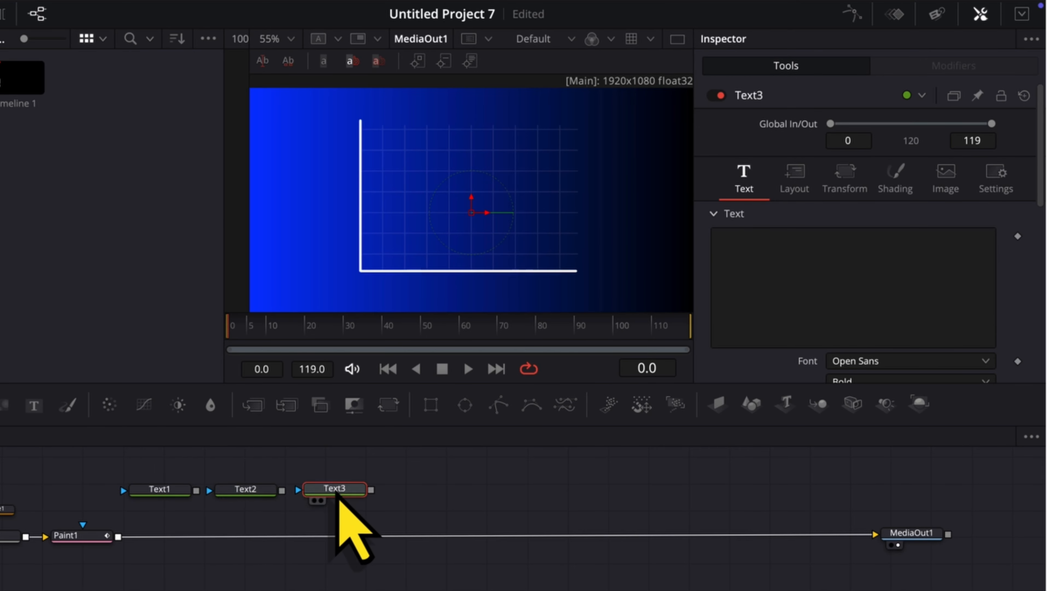
pyautogui.moveTo(196, 490); pyautogui.dragTo(121, 546)
pyautogui.moveTo(282, 491); pyautogui.dragTo(200, 537)
pyautogui.moveTo(371, 489); pyautogui.dragTo(282, 537)
# Enter "NIFTY 50 OVER THE YEARS" as the text of the Text1 node.
pyautogui.click(160, 489)
pyautogui.click(772, 257)
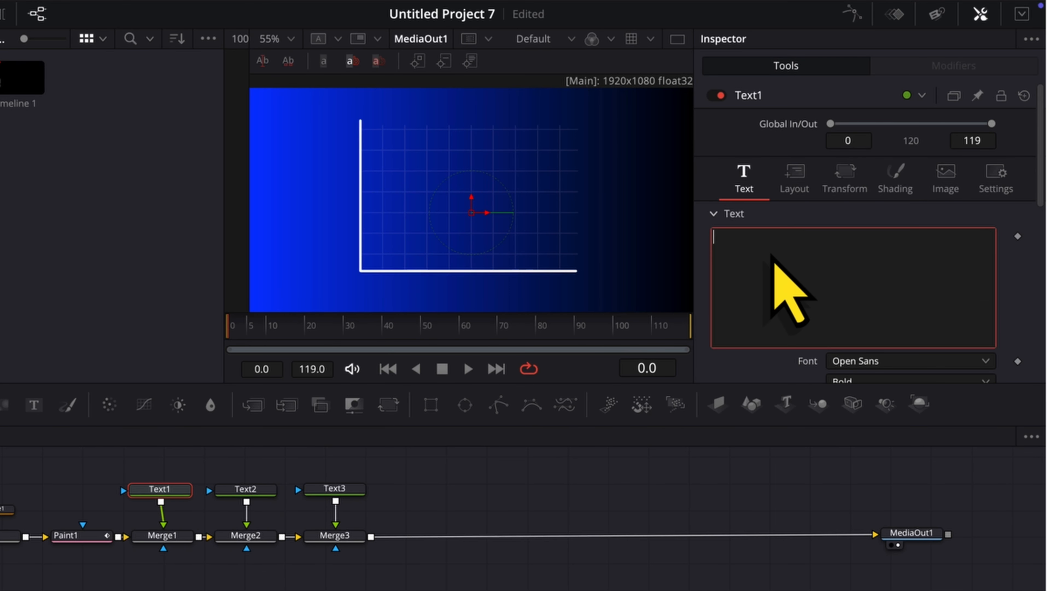
pyautogui.write('NIFTY 50 OV')
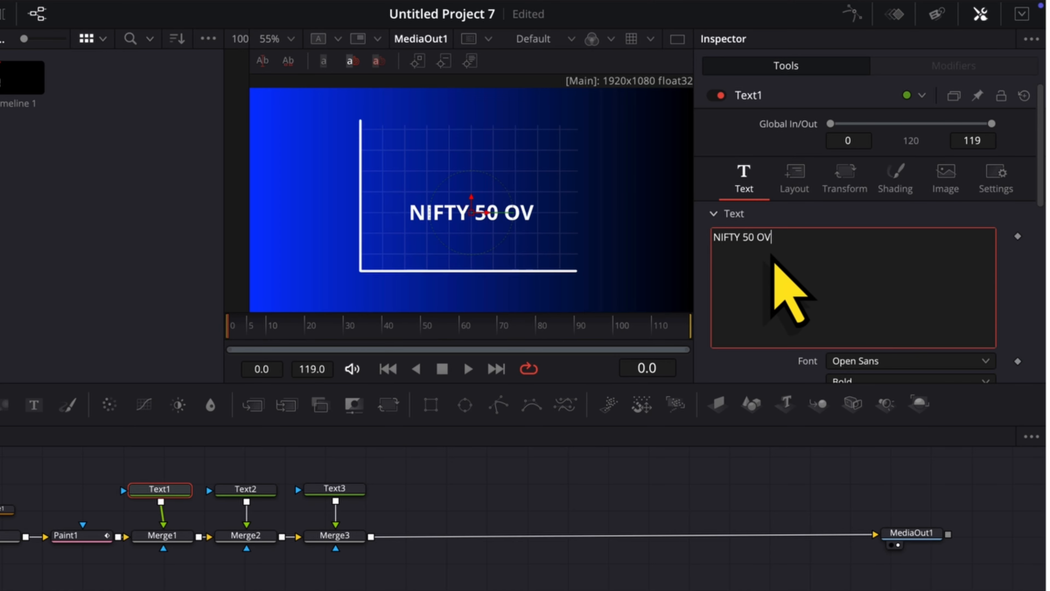
pyautogui.write('ER THE YEARS')
# Set the title's text size to 0.0551 and move it above the chart's grid.
pyautogui.scroll(-4, 840, 290)
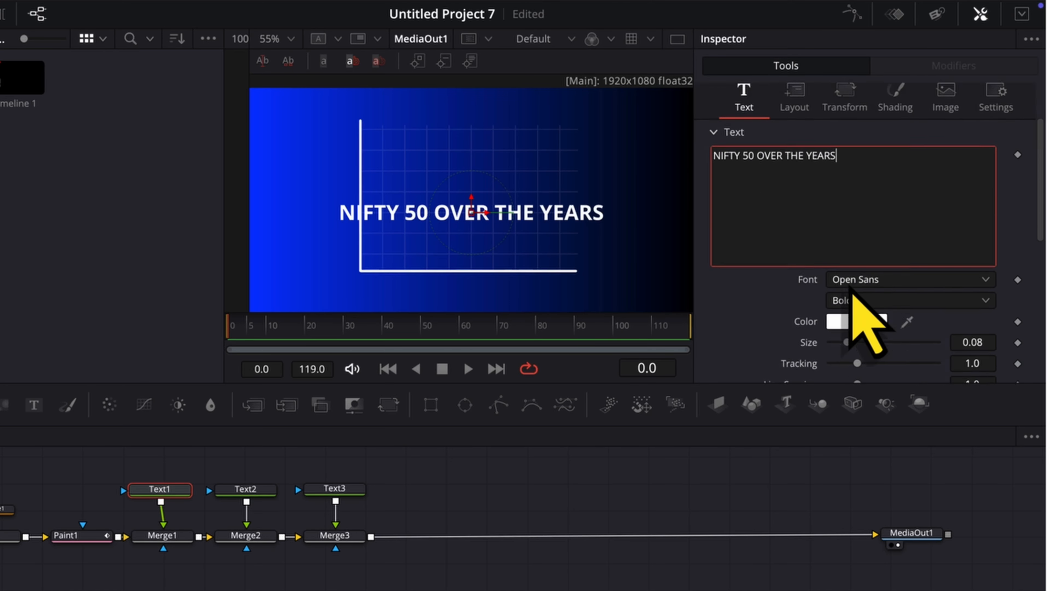
pyautogui.moveTo(848, 285); pyautogui.dragTo(842, 284)
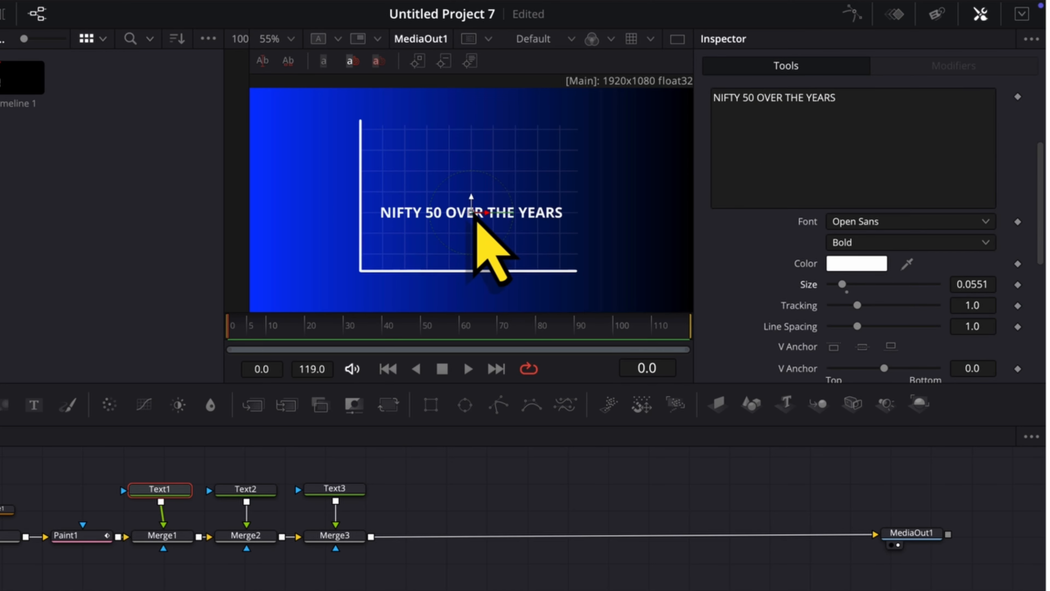
pyautogui.moveTo(472, 212); pyautogui.dragTo(472, 124)
# Enter 25000, 20000, 15000, 10000 and 5000 on separate lines as the text of the Text2 node.
pyautogui.click(248, 488)
pyautogui.click(807, 124)
pyautogui.scroll(3, 809, 136)
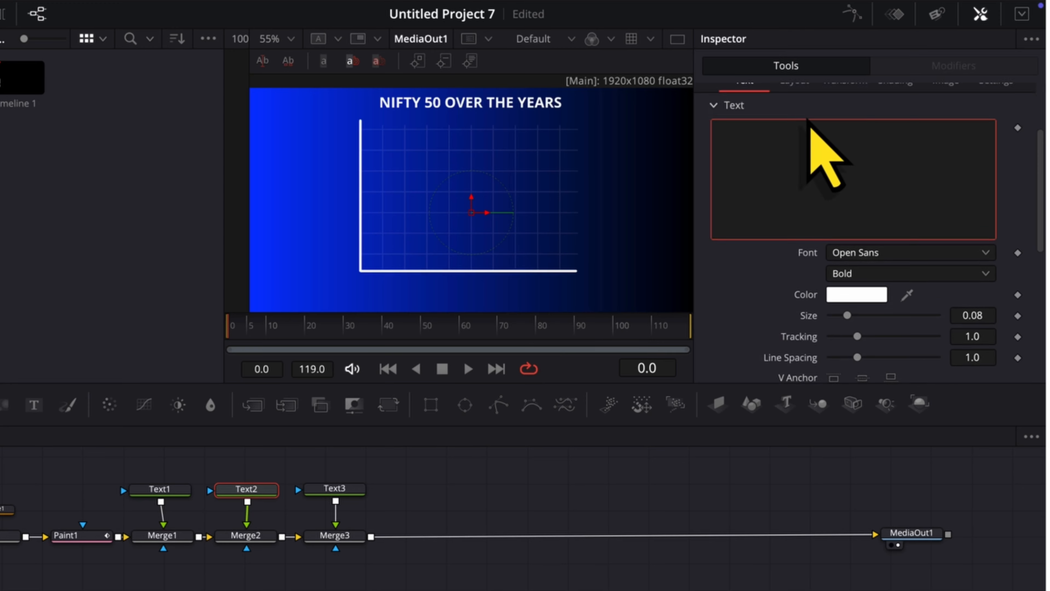
pyautogui.write('25000')
pyautogui.press('Return')
pyautogui.write('20000')
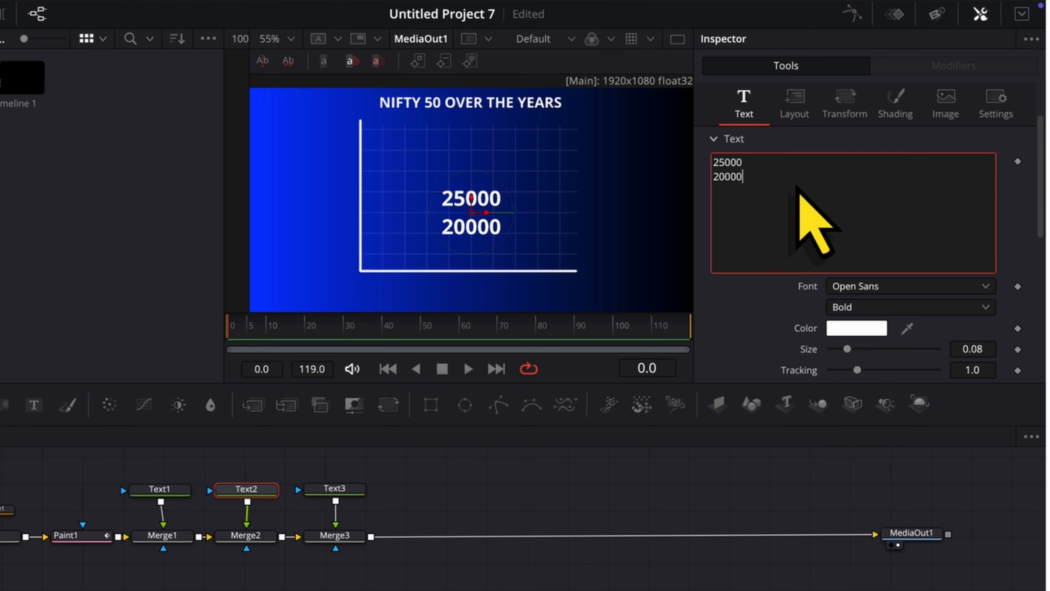
pyautogui.press('Return')
pyautogui.write('15000')
pyautogui.press('Return')
pyautogui.write('10000')
pyautogui.press('Return')
pyautogui.write('5000')
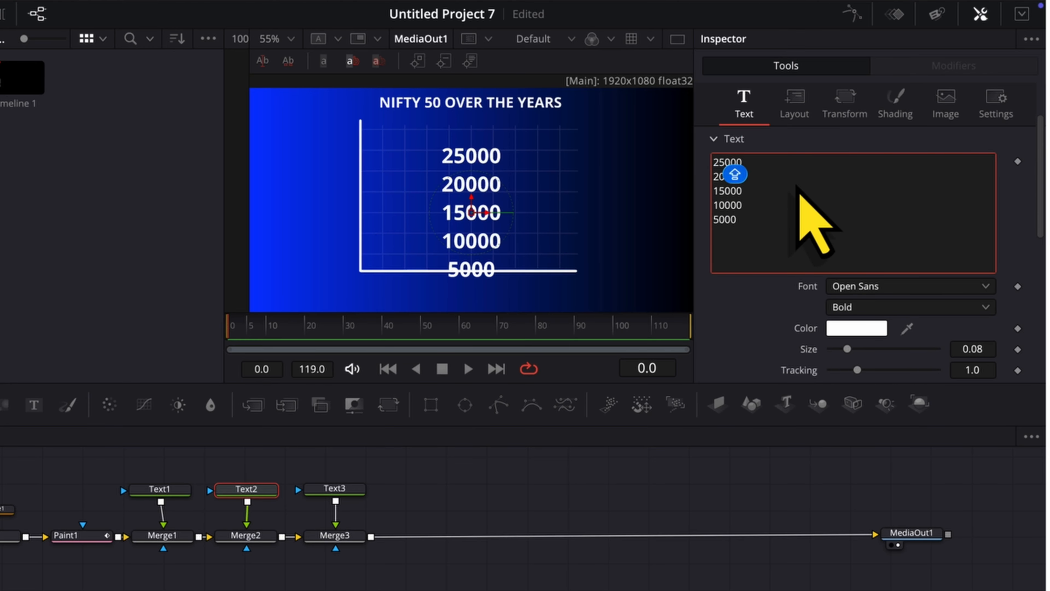
# Set the value labels' size to 0.0669 and place them beside the vertical axis, with line spacing increased to spread them along it.
pyautogui.scroll(-2, 798, 188)
pyautogui.moveTo(847, 297); pyautogui.dragTo(845, 297)
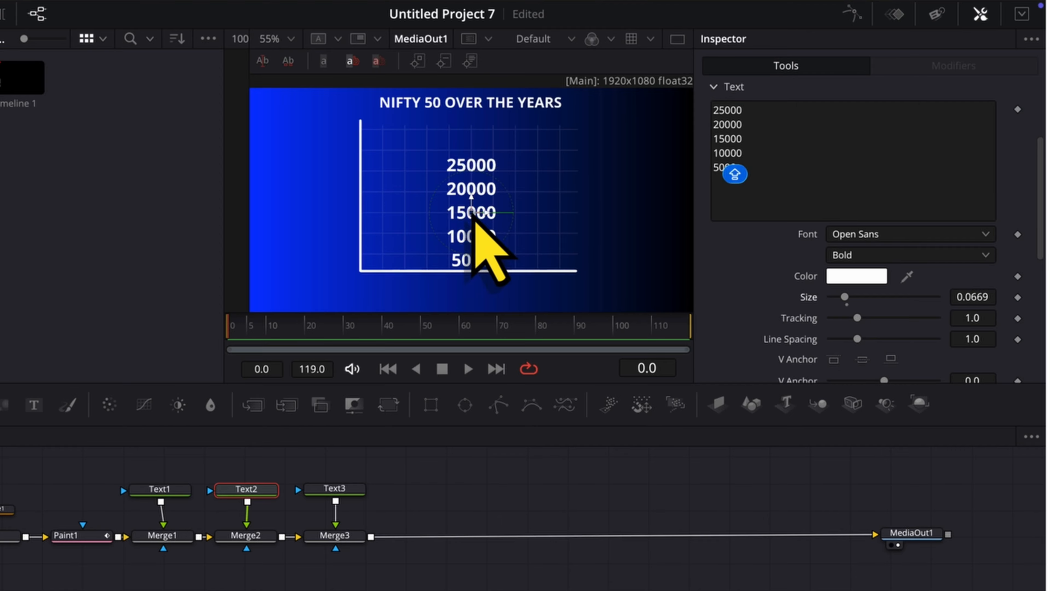
pyautogui.moveTo(471, 213); pyautogui.dragTo(327, 196)
pyautogui.moveTo(859, 342); pyautogui.dragTo(869, 337)
pyautogui.click(341, 489)
pyautogui.click(804, 137)
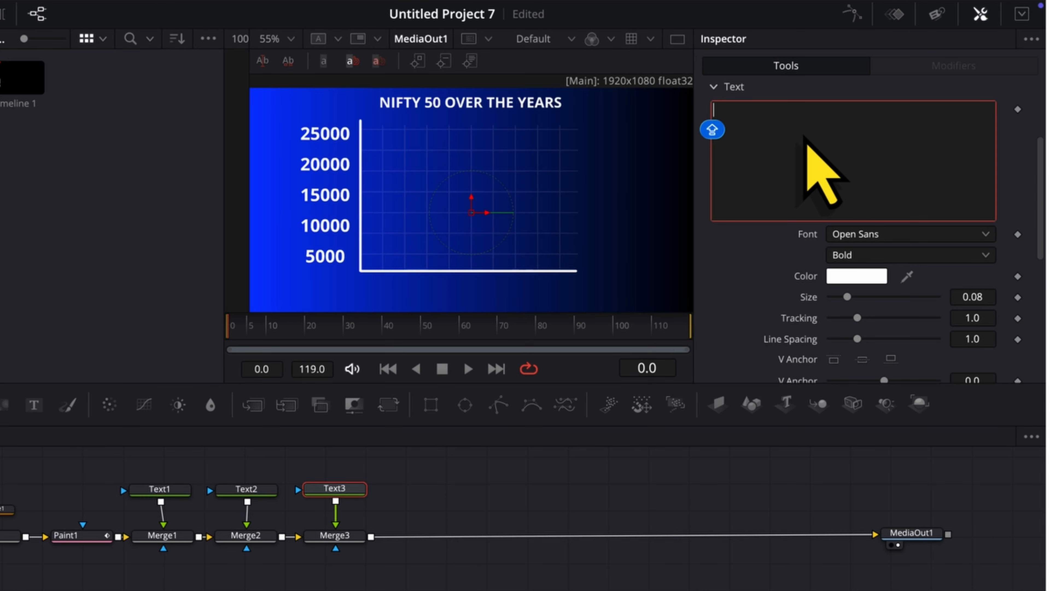
pyautogui.write('200')
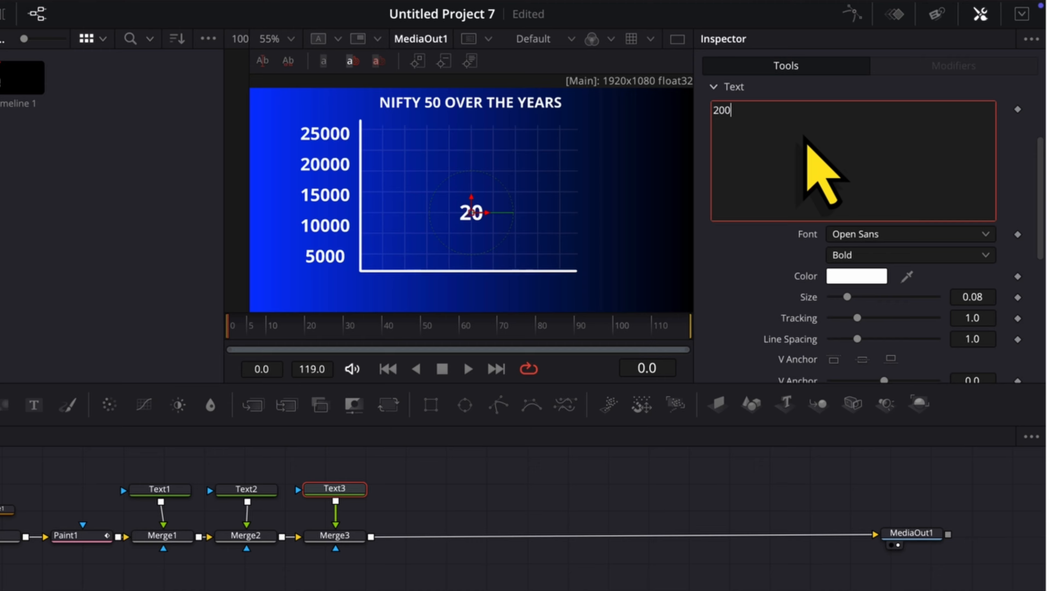
pyautogui.write('0 2005 2010 2015 2020 2')
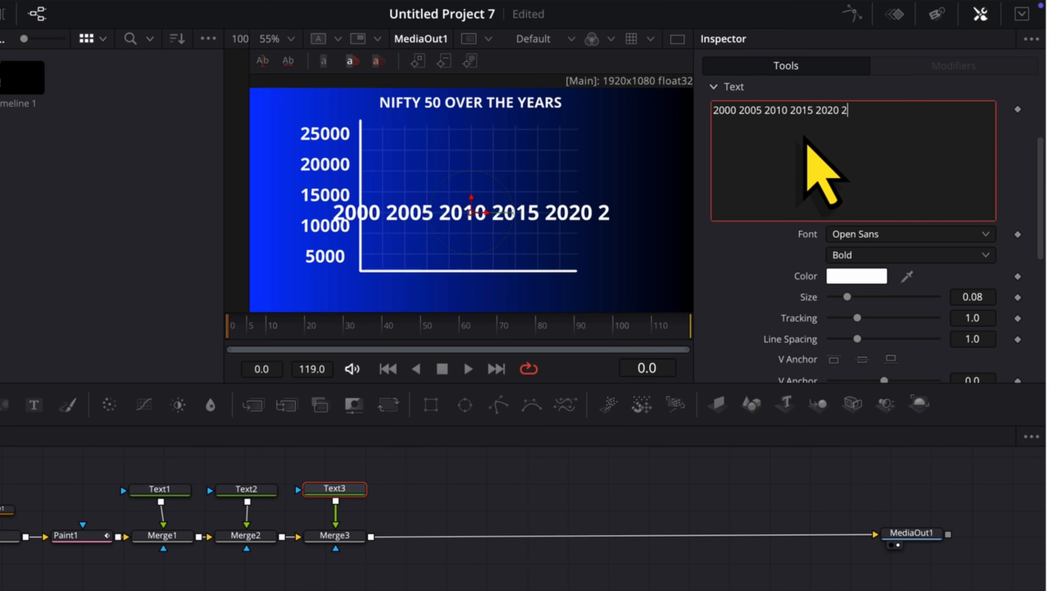
pyautogui.write('025')
# Set the year labels' size to 0.0512 and move them just below the horizontal axis.
pyautogui.moveTo(847, 297); pyautogui.dragTo(842, 297)
pyautogui.moveTo(472, 212); pyautogui.dragTo(471, 293)
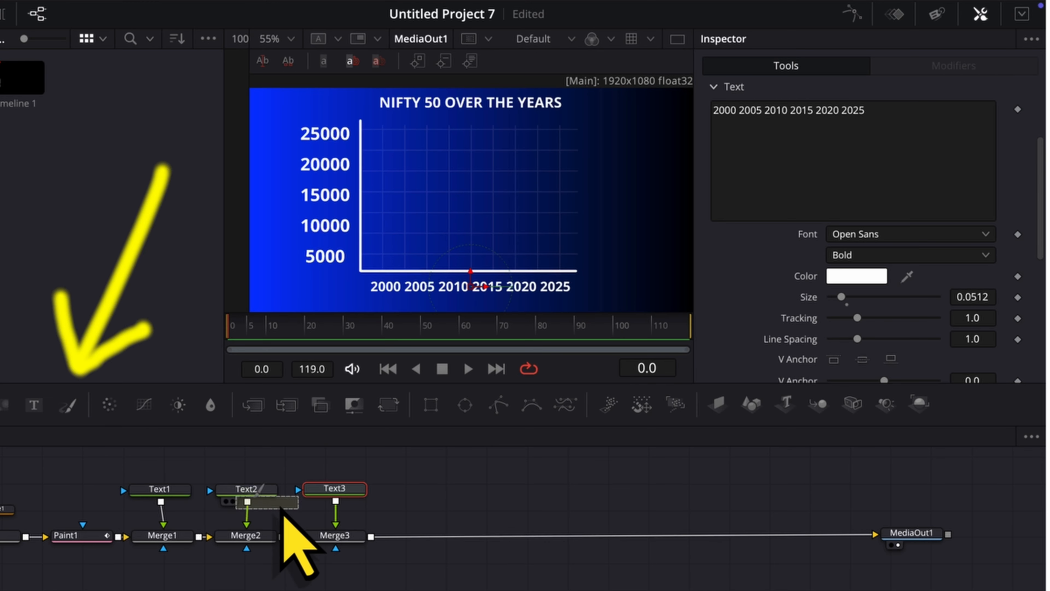
# Add a Paint node after Merge3 and draw a rising zigzag polyline stroke from the axes' origin up to the 25000 level.
pyautogui.moveTo(281, 507)
pyautogui.mouseDown()
pyautogui.moveTo(426, 486)
pyautogui.moveTo(424, 536)
pyautogui.mouseUp()
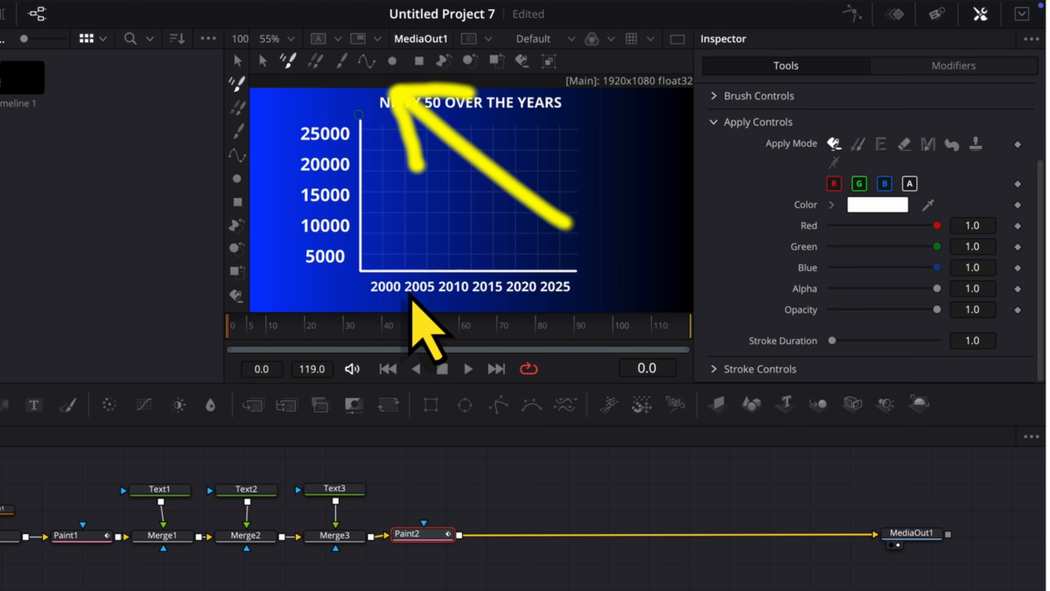
pyautogui.click(366, 62)
pyautogui.click(361, 270)
pyautogui.click(381, 254)
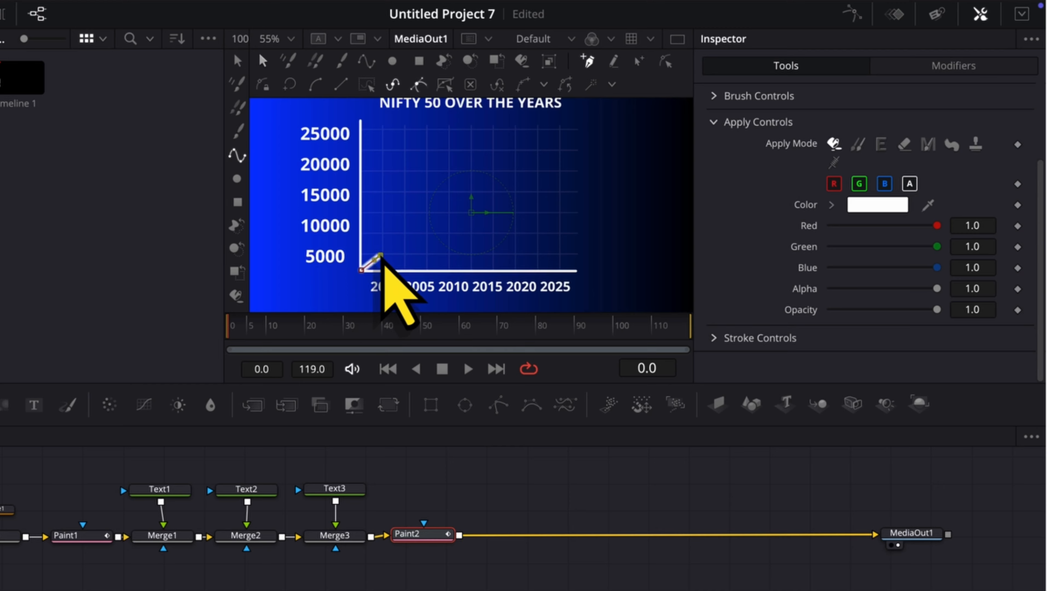
pyautogui.click(383, 234)
pyautogui.click(403, 215)
pyautogui.click(426, 235)
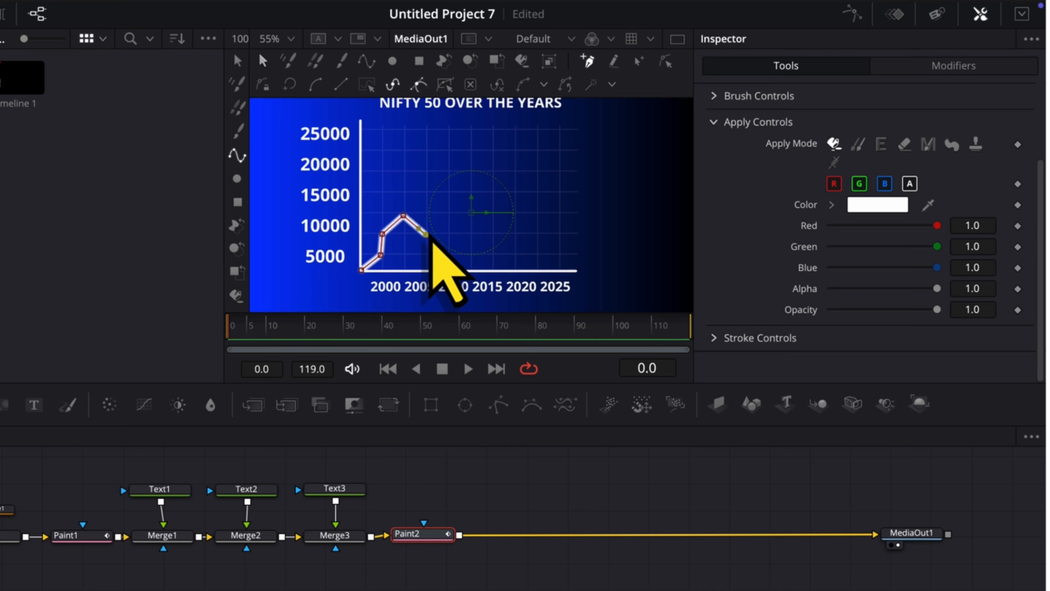
pyautogui.click(448, 214)
pyautogui.click(447, 170)
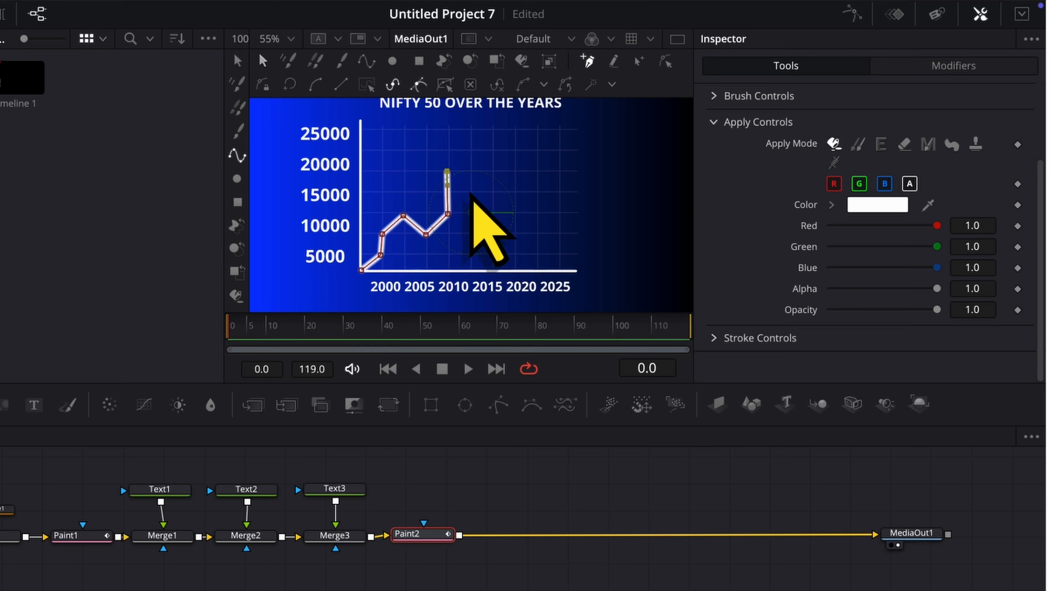
pyautogui.click(470, 191)
pyautogui.click(491, 172)
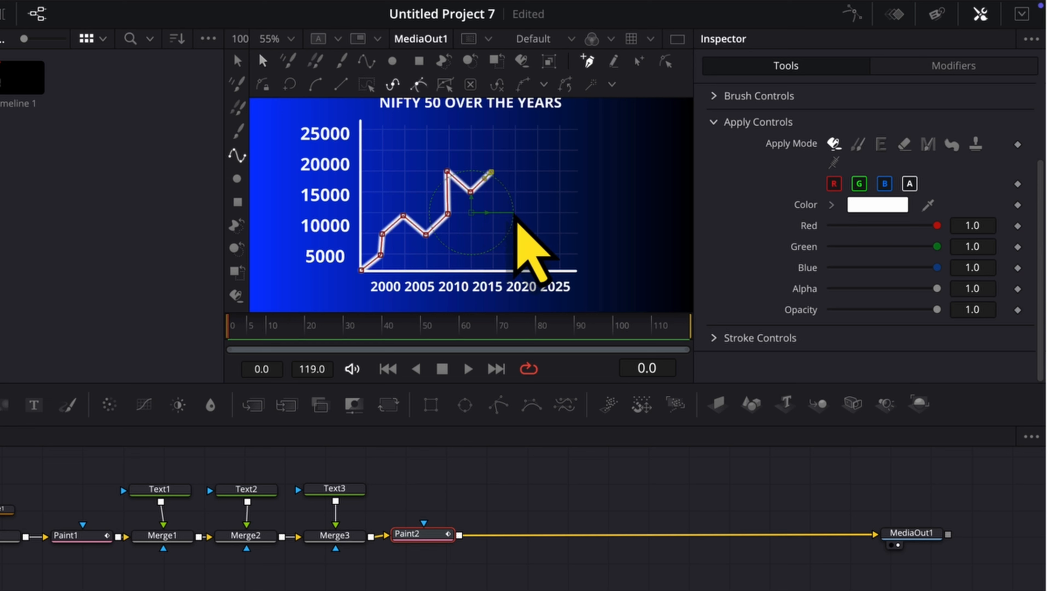
pyautogui.click(513, 211)
pyautogui.click(517, 150)
pyautogui.click(537, 129)
pyautogui.click(559, 129)
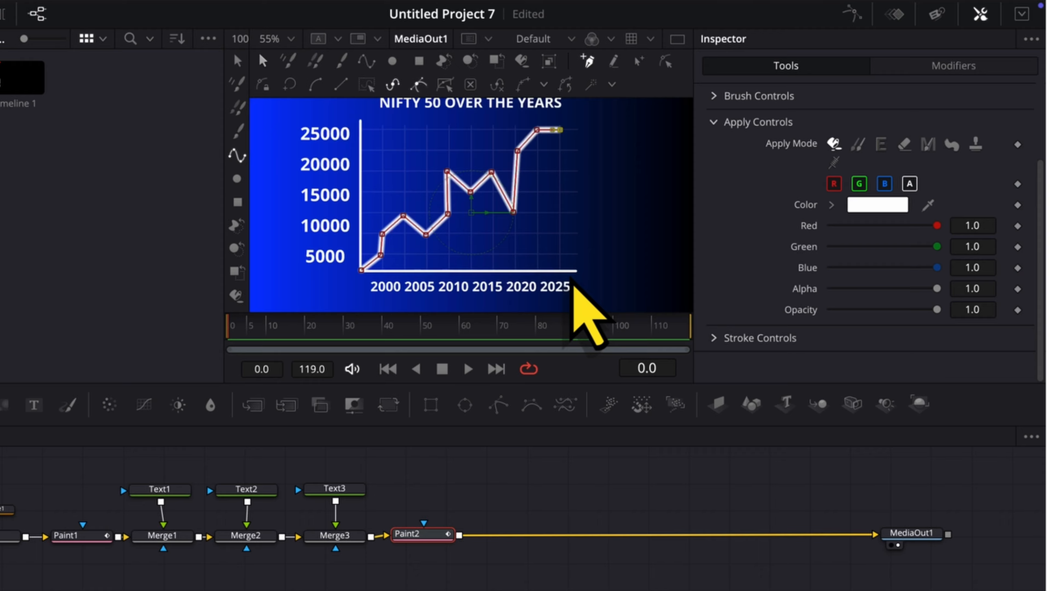
# Give the graph line a hard circular brush shape and set its size to 0.0071.
pyautogui.click(732, 101)
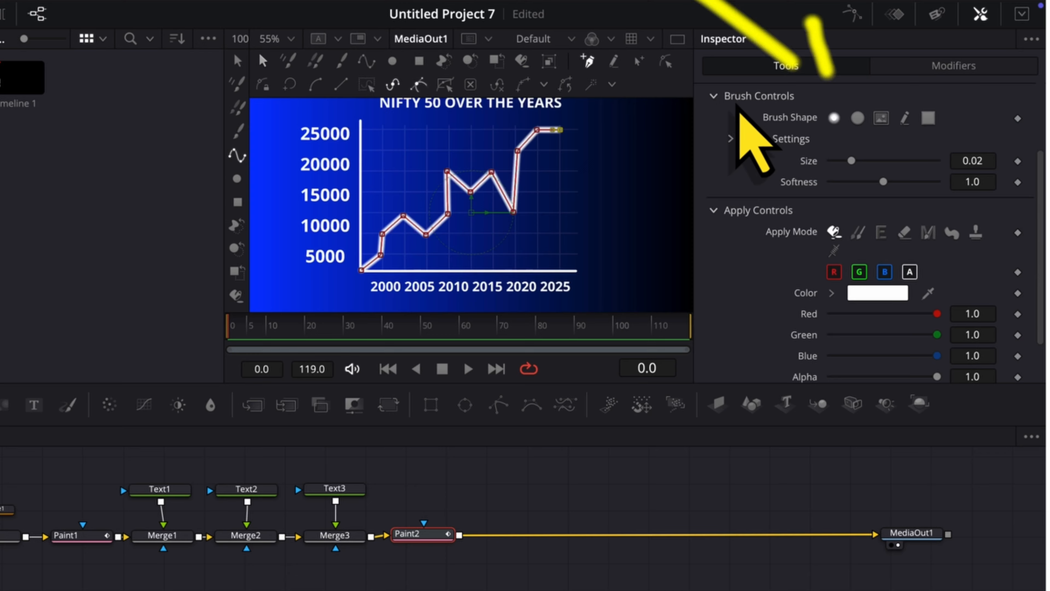
pyautogui.click(857, 119)
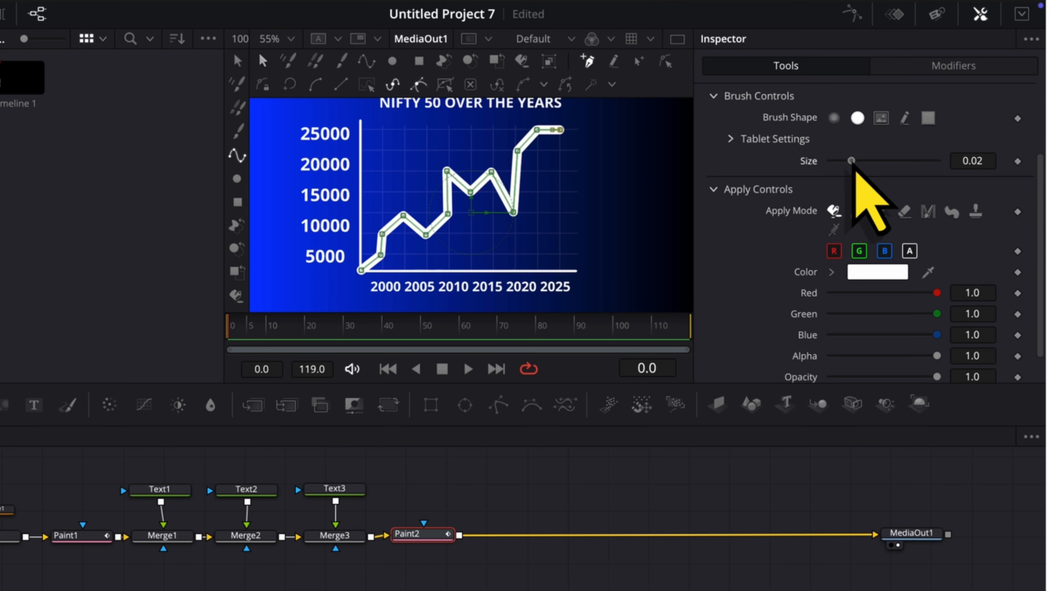
pyautogui.moveTo(851, 161); pyautogui.dragTo(837, 160)
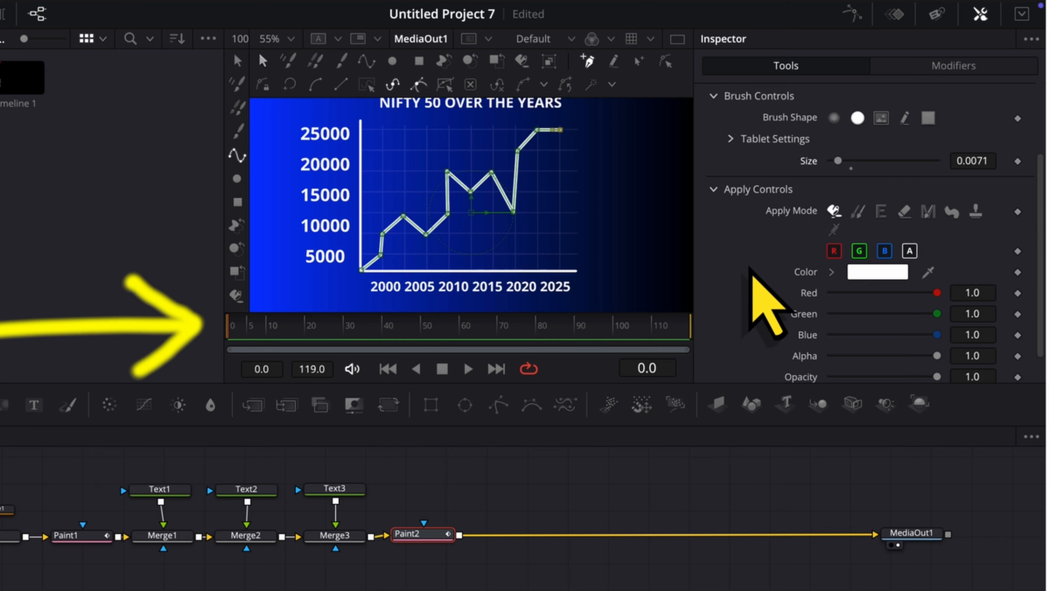
# Keyframe the graph line's Write On end at 0.0 on frame 0 and 1.0 on frame 80.
pyautogui.scroll(-1, 751, 268)
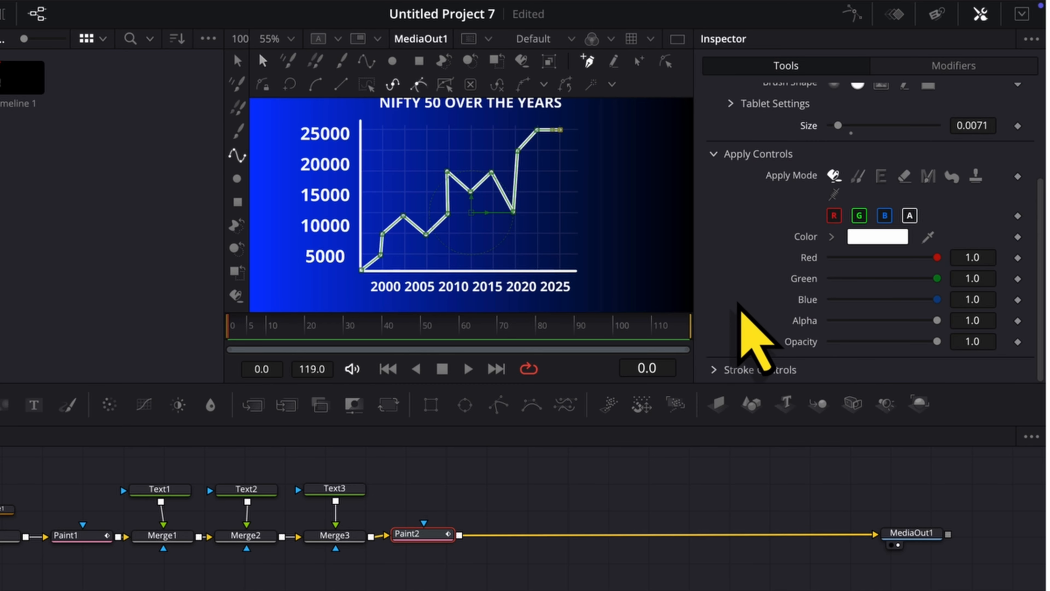
pyautogui.scroll(-5, 720, 375)
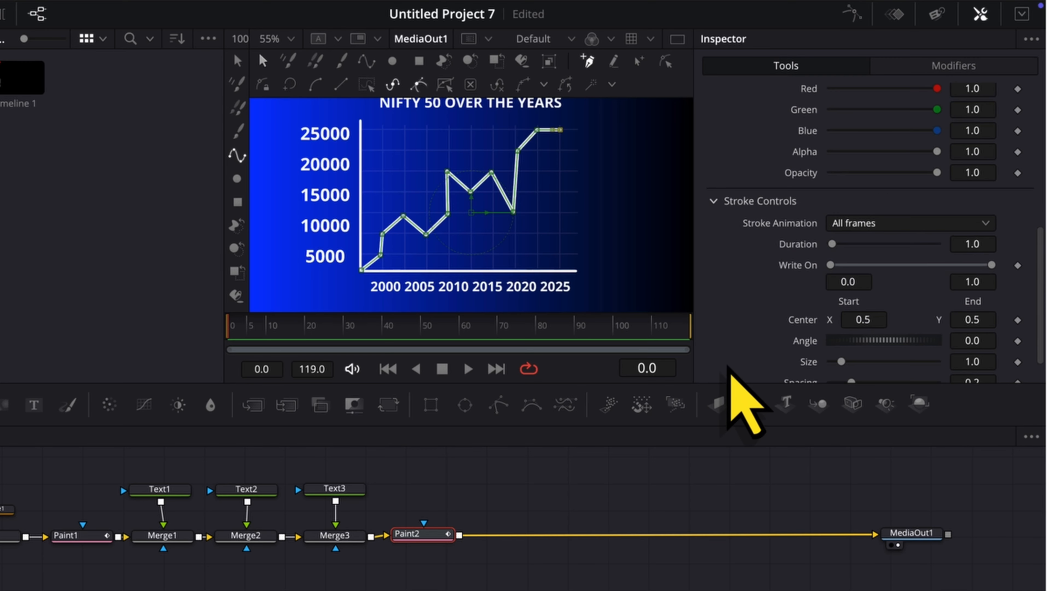
pyautogui.click(1018, 266)
pyautogui.moveTo(1007, 276); pyautogui.dragTo(821, 278)
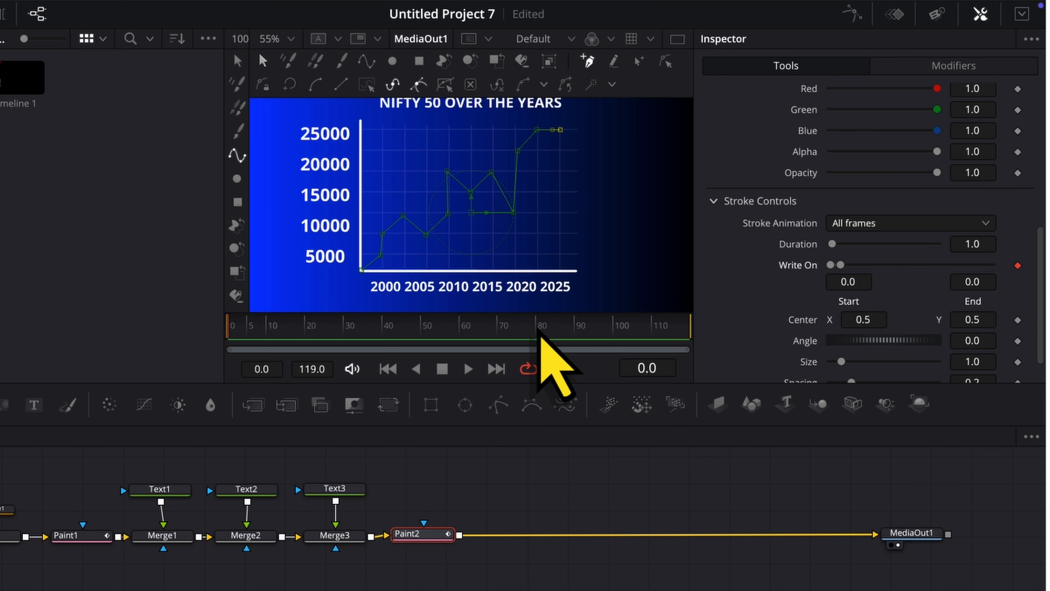
pyautogui.click(538, 331)
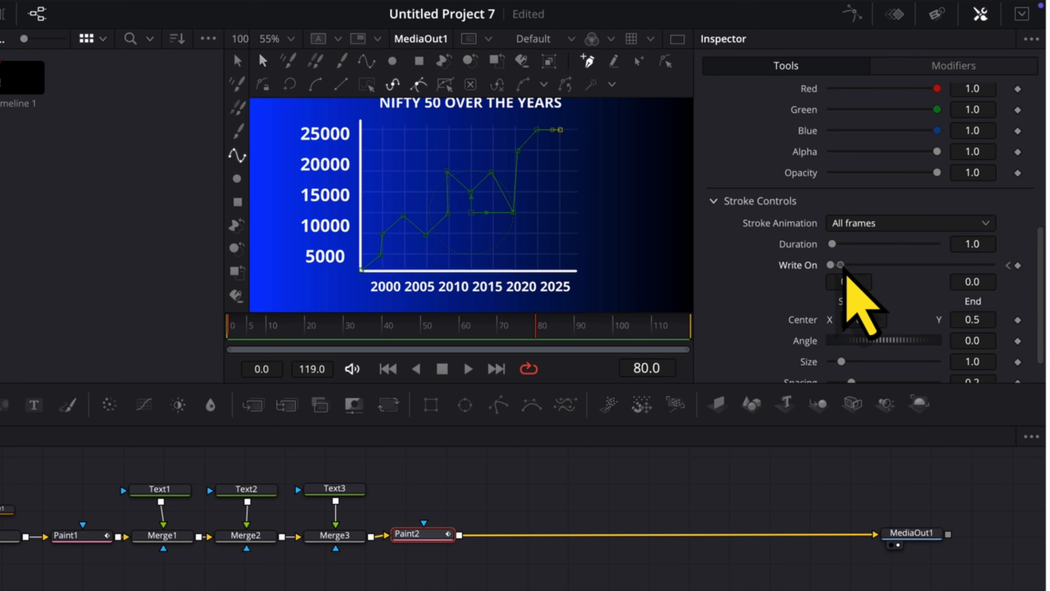
pyautogui.moveTo(840, 265); pyautogui.dragTo(1042, 268)
# Play the write-on animation from the start of the composition and stop it.
pyautogui.moveTo(311, 331); pyautogui.dragTo(214, 338)
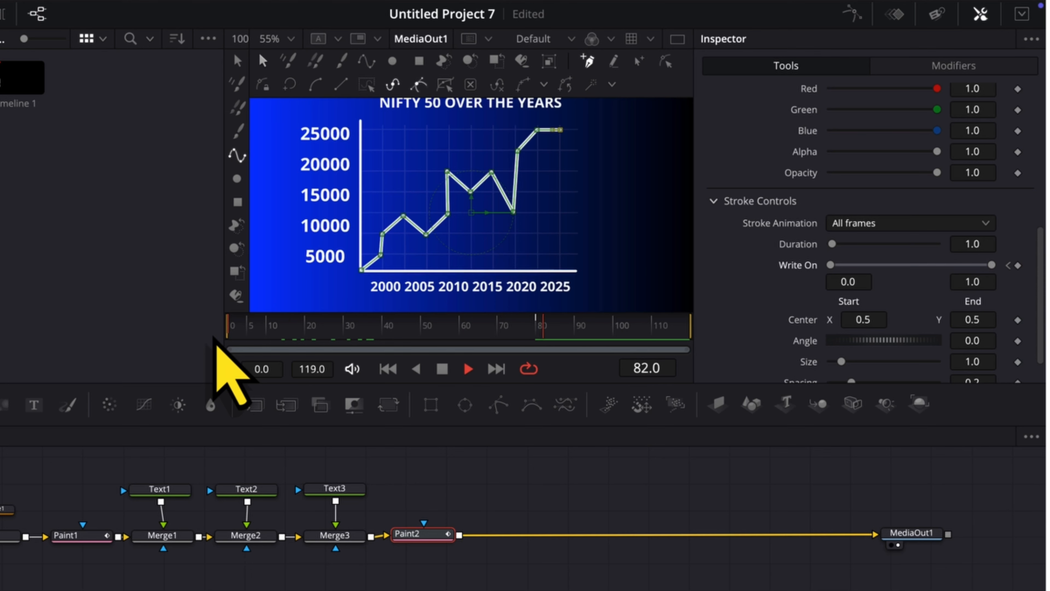
pyautogui.click(445, 369)
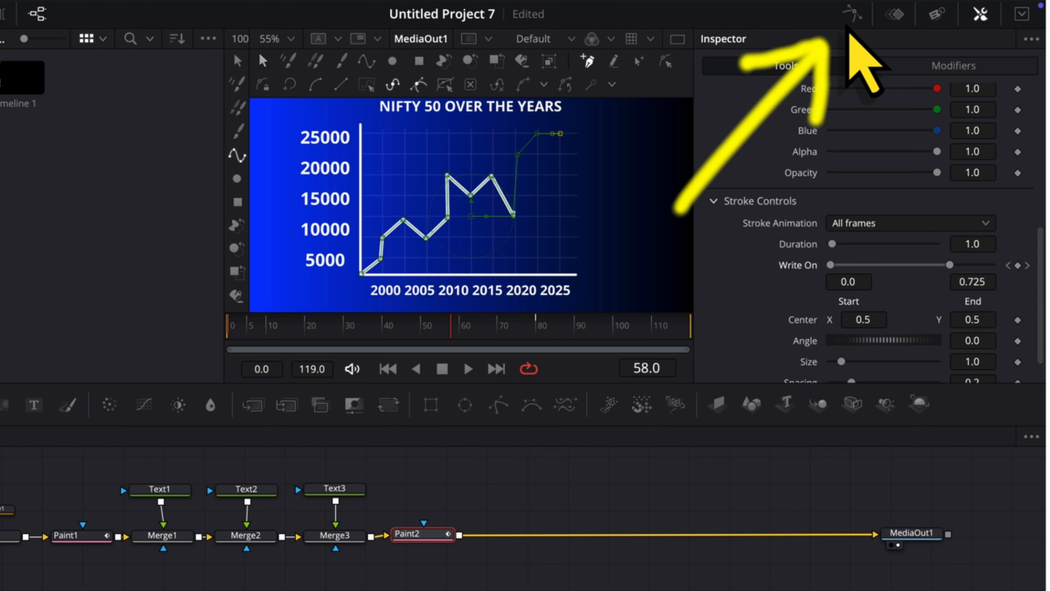
# Show Paint2's Write On curves in the Spline editor, fitted to view, and smooth all of their keyframes.
pyautogui.click(853, 15)
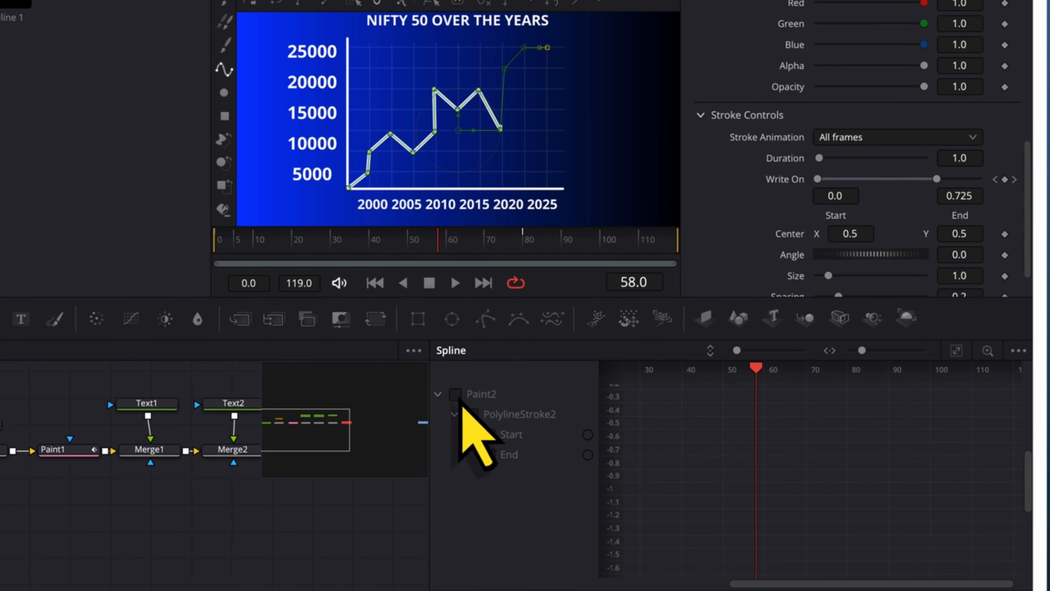
pyautogui.click(468, 477)
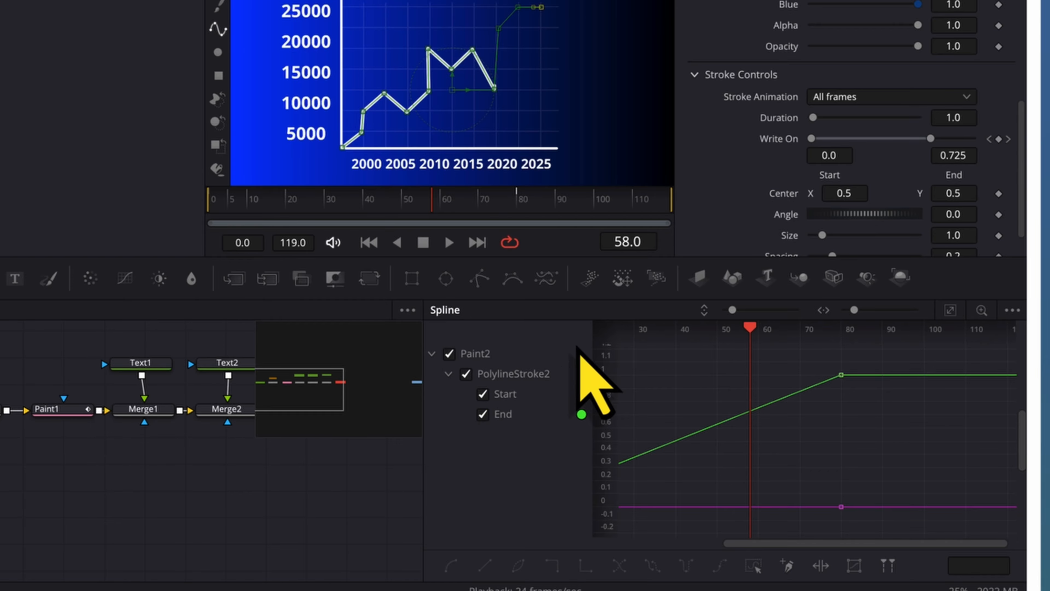
pyautogui.click(951, 311)
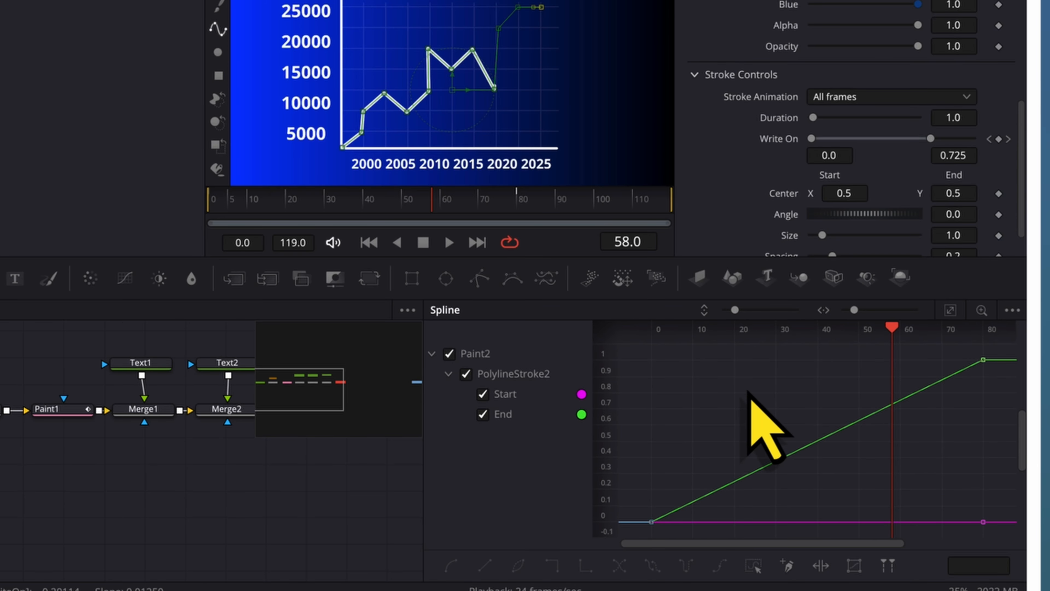
pyautogui.press('super+a')
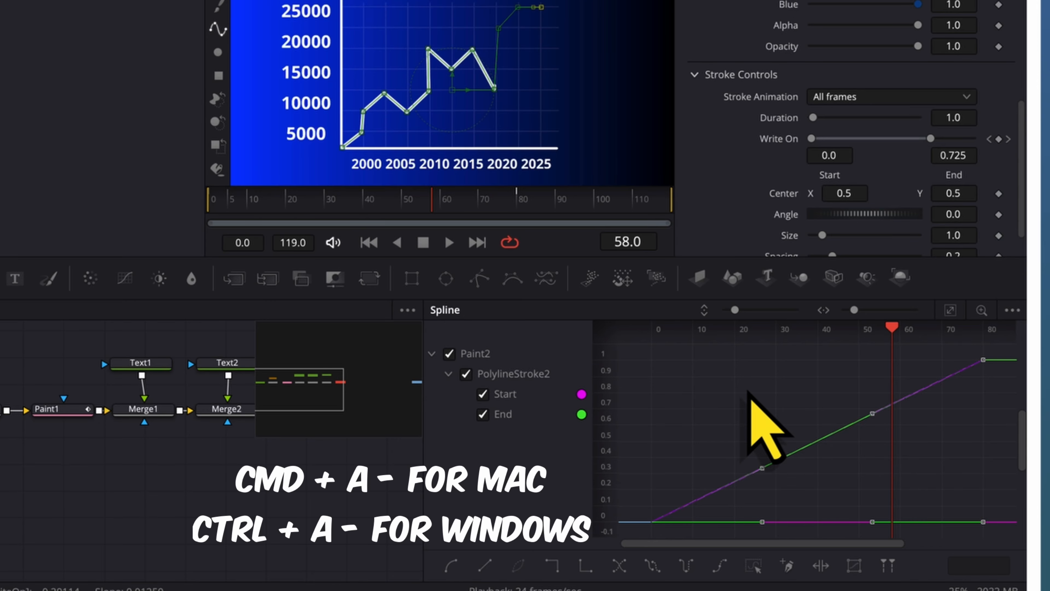
pyautogui.press('s')
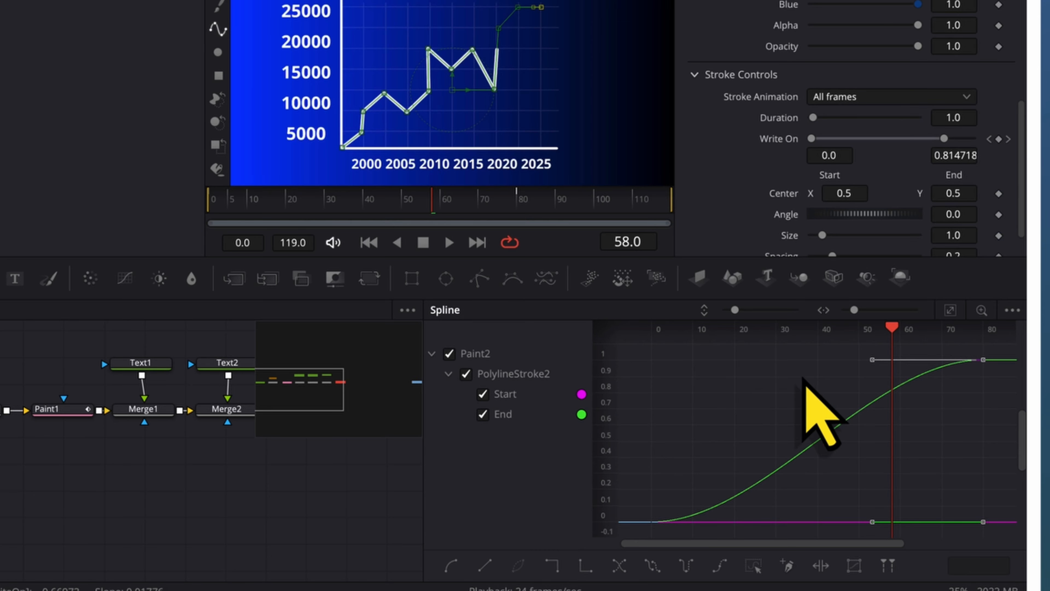
# Pull the End curve's last keyframe handle back to near frame 10 for a strong ease-out, and replay the animation from the start.
pyautogui.moveTo(873, 361); pyautogui.dragTo(698, 368)
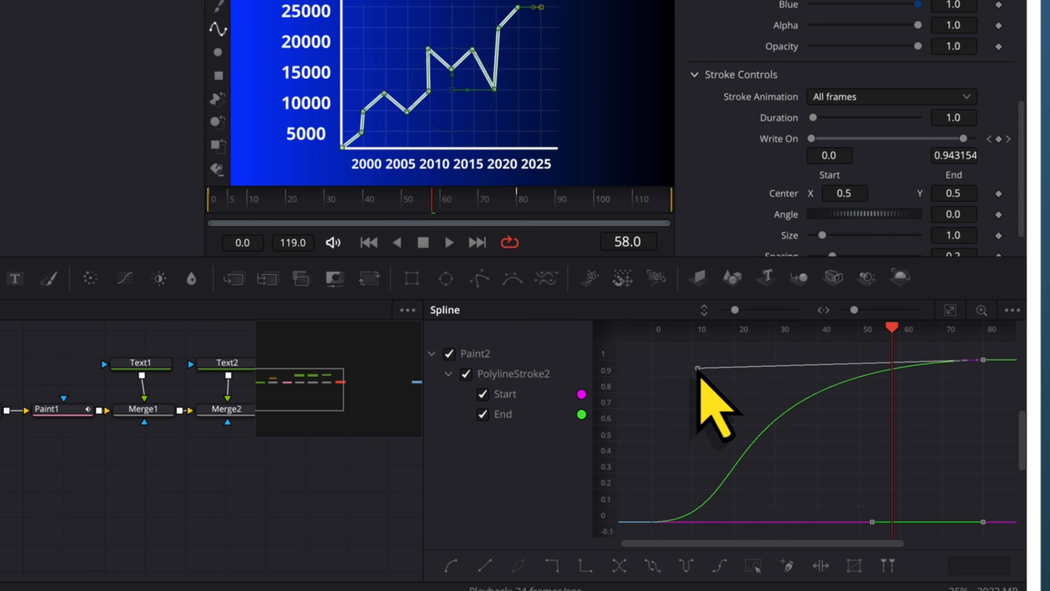
pyautogui.click(853, 28)
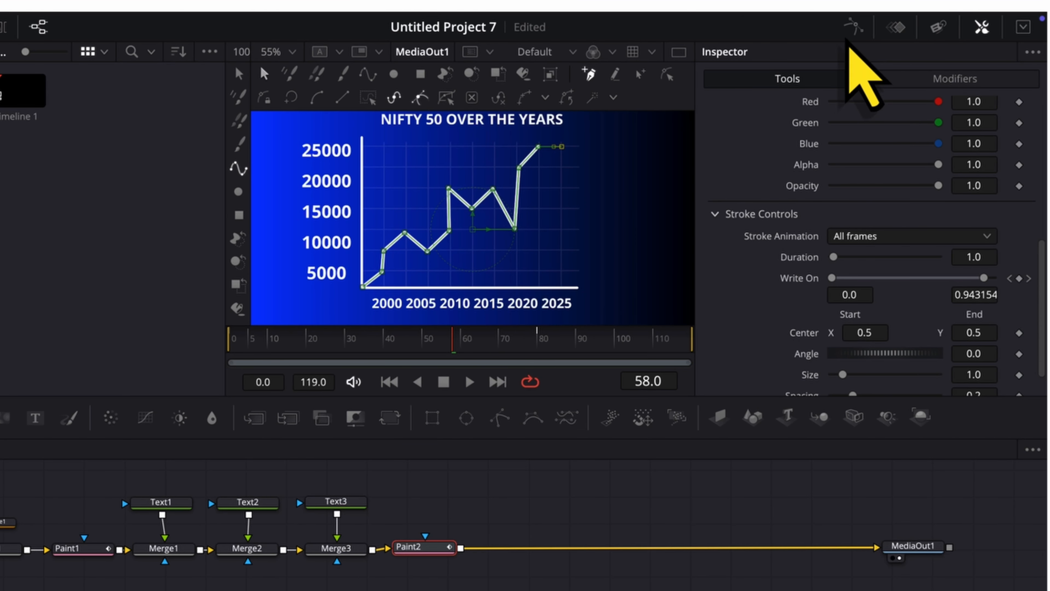
pyautogui.moveTo(383, 333); pyautogui.dragTo(205, 333)
pyautogui.press('space')
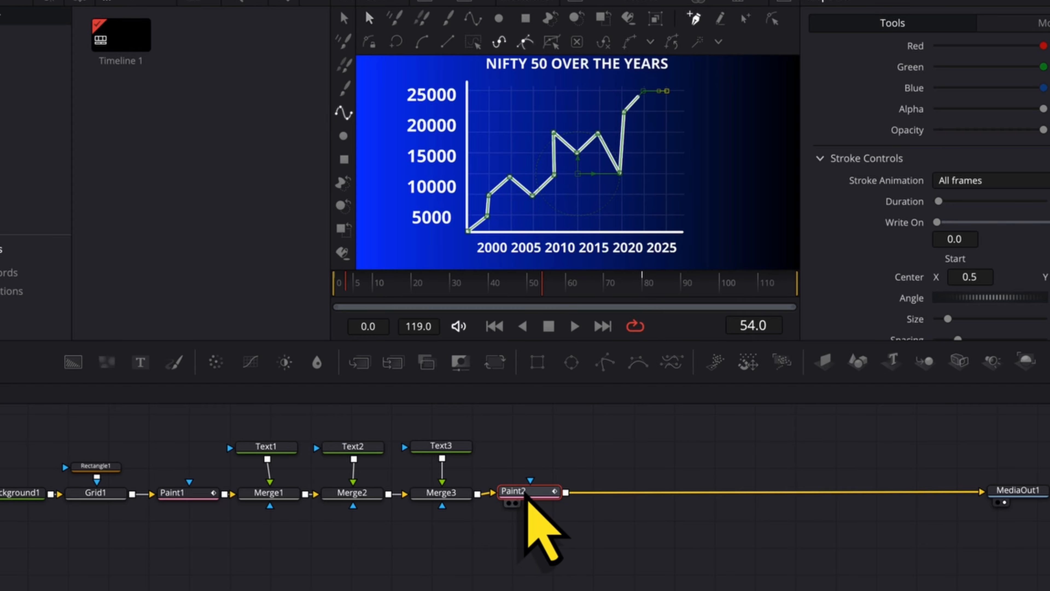
# Add a Soft Glow node after Paint2 and set its gain to 0.866.
pyautogui.hotkey('shift', 'space')
pyautogui.write('grid')
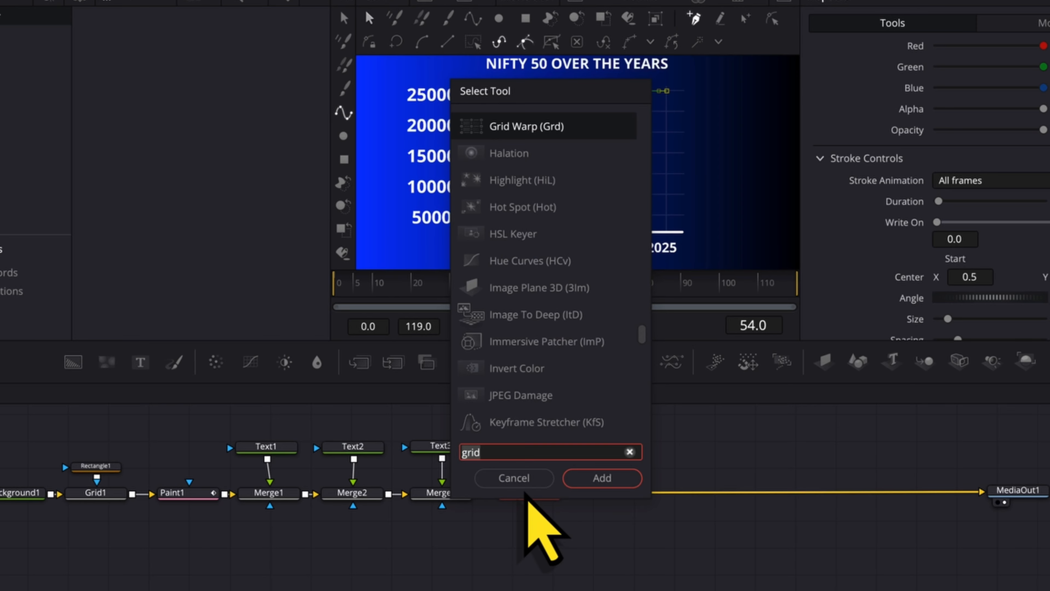
pyautogui.write('SOFTG')
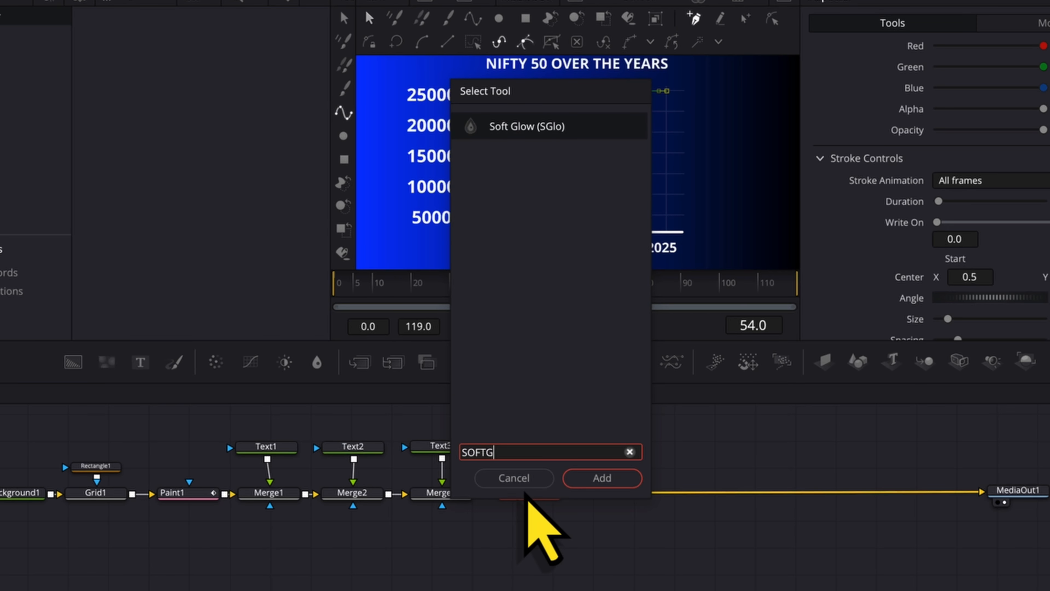
pyautogui.press('Return')
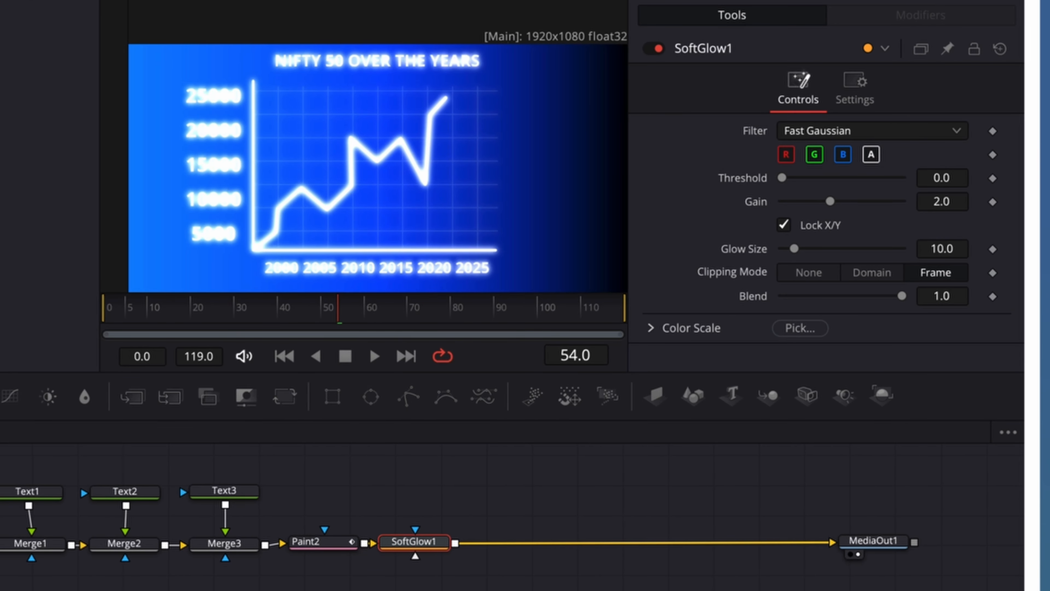
pyautogui.moveTo(830, 201); pyautogui.dragTo(803, 202)
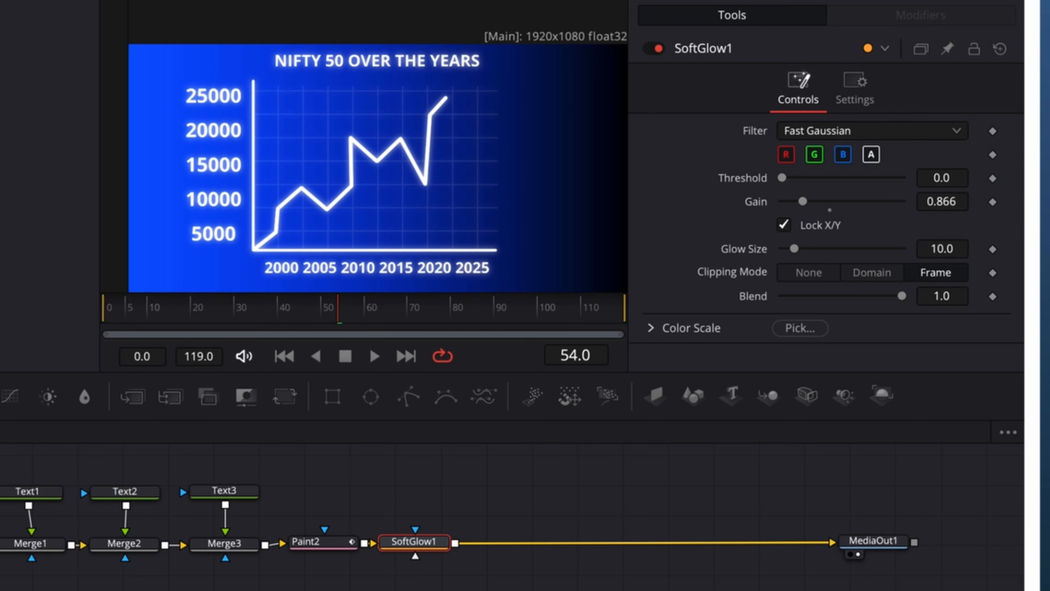
# Add a Transform (Xf) node after SoftGlow1, followed by a DVE node connected to MediaOut1.
pyautogui.hotkey('shift', 'space')
pyautogui.write('TRANS')
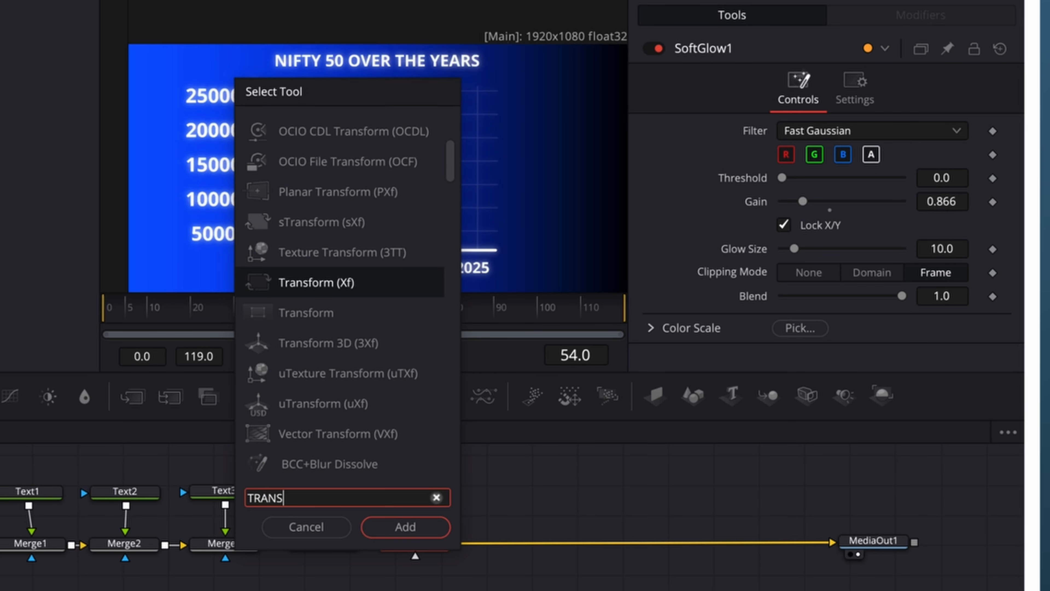
pyautogui.press('Return')
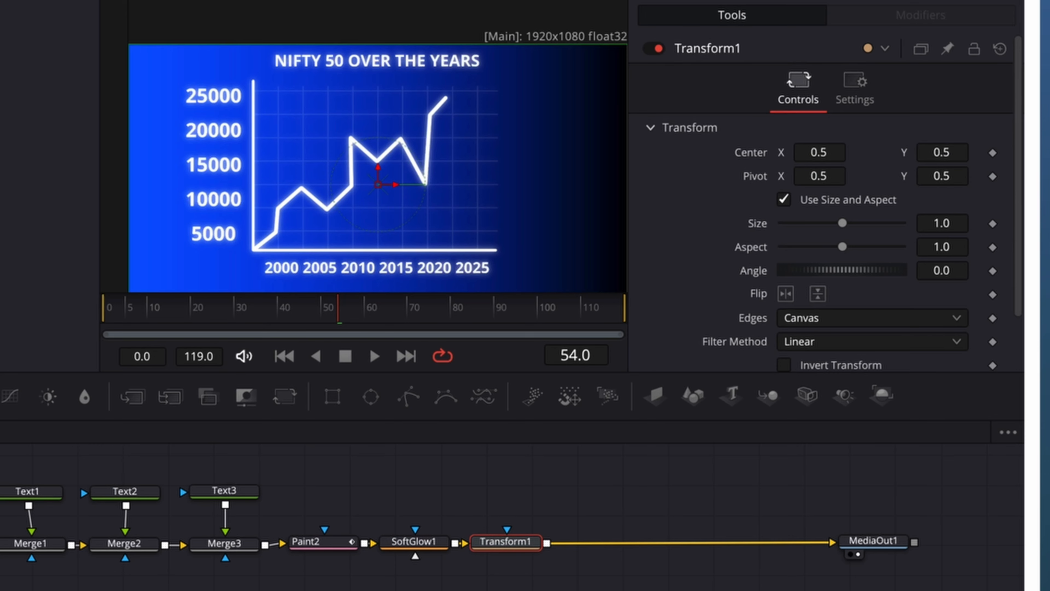
pyautogui.hotkey('shift', 'space')
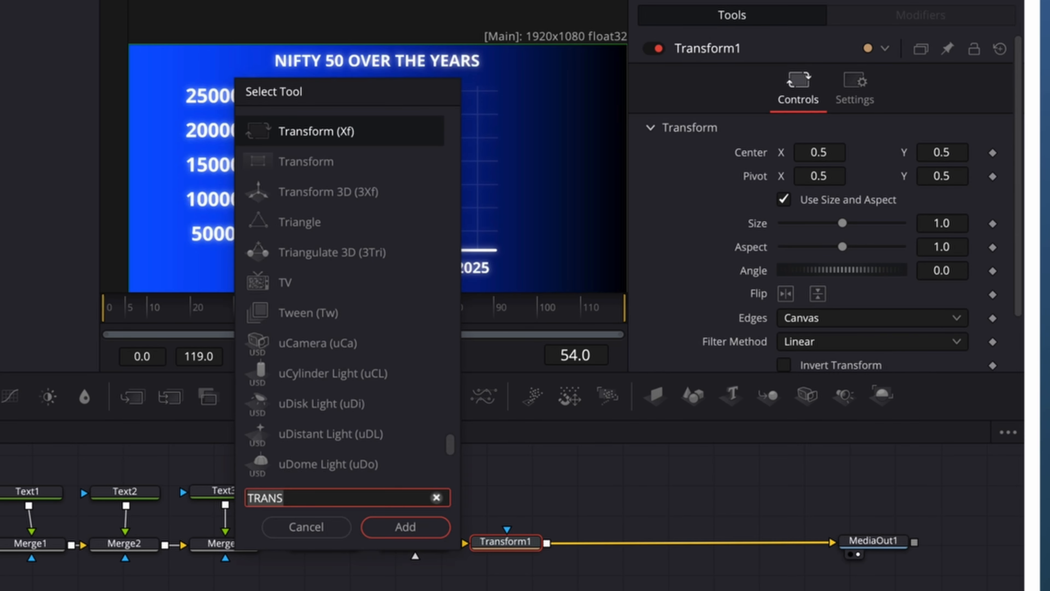
pyautogui.write('DVE')
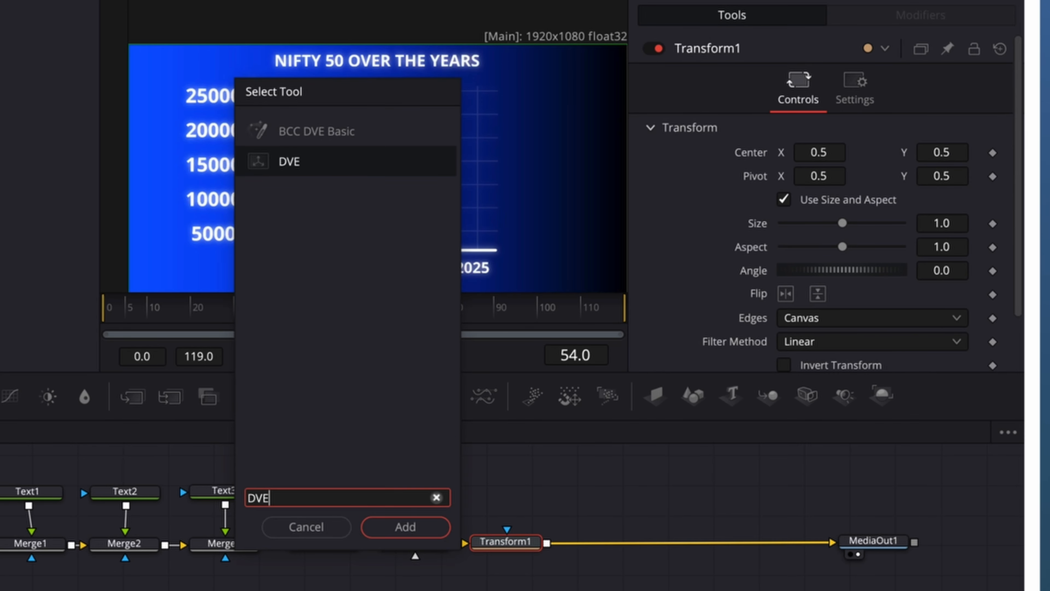
pyautogui.press('Return')
# Scale the graph down to a size of 0.41 in Transform1 and set its edges to Duplicate.
pyautogui.click(506, 542)
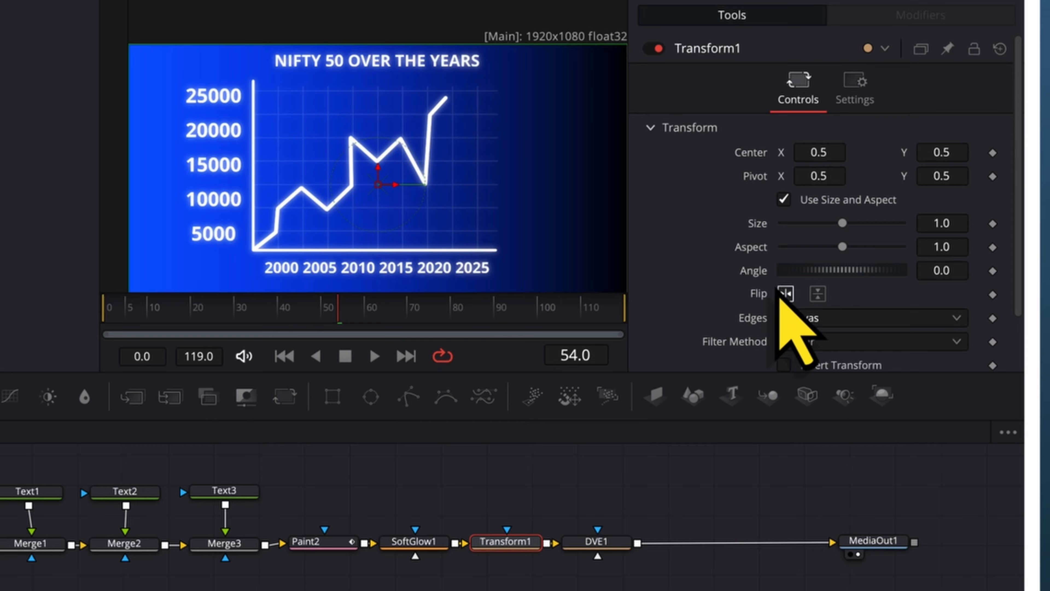
pyautogui.moveTo(842, 224); pyautogui.dragTo(807, 225)
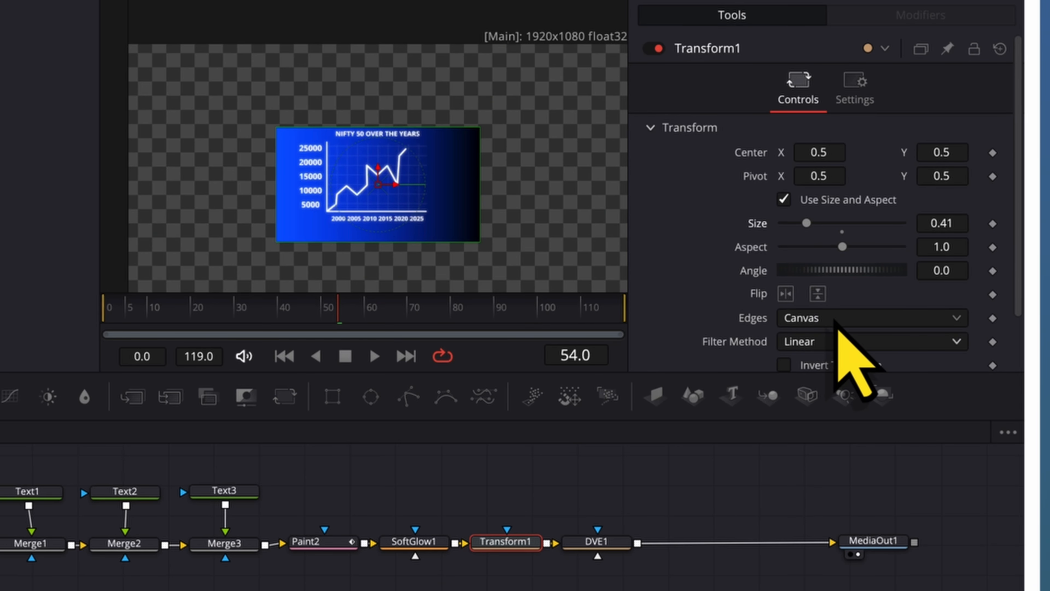
pyautogui.click(838, 326)
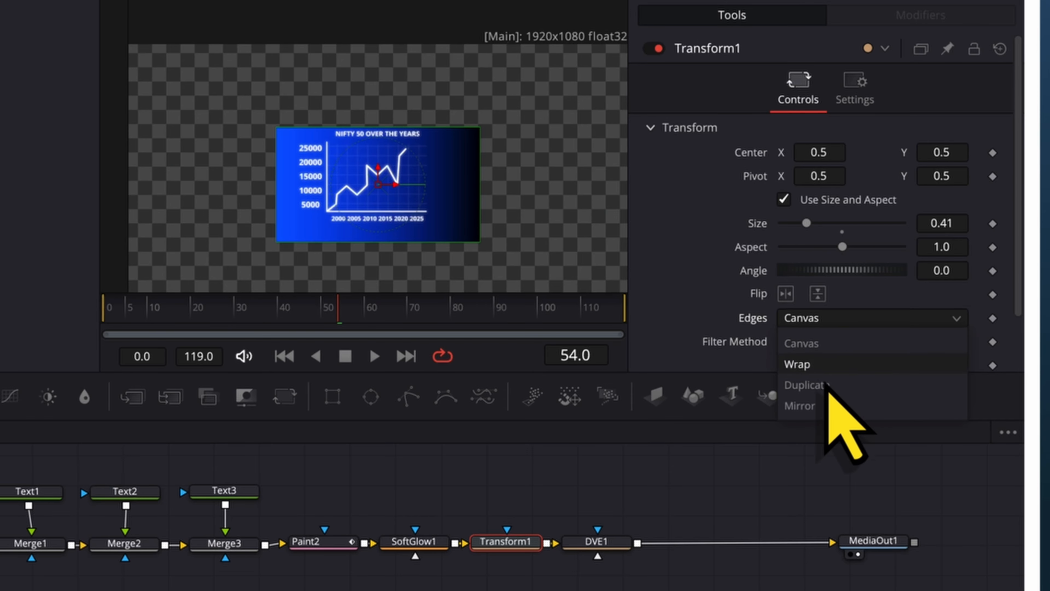
pyautogui.click(831, 389)
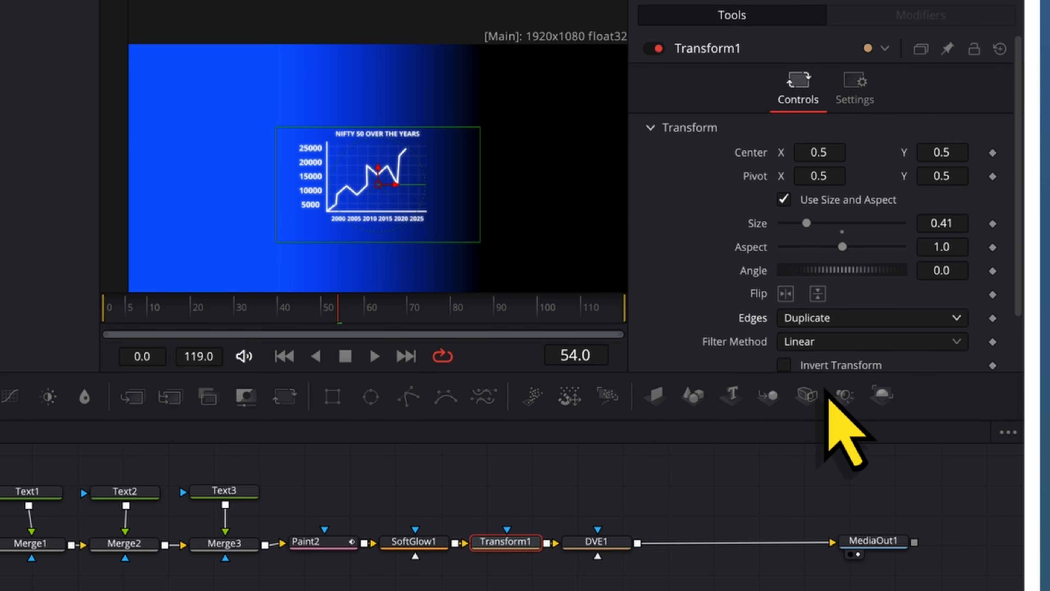
# At frame 0, add keyframes to DVE1's Center, Z Move, and X, Y and Z rotation.
pyautogui.click(621, 540)
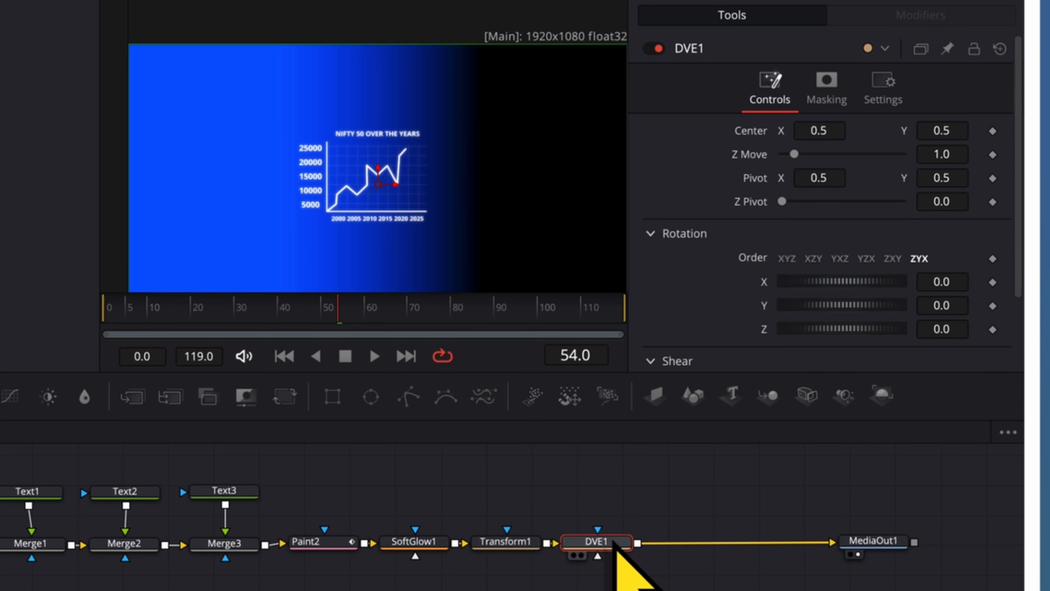
pyautogui.moveTo(338, 321); pyautogui.dragTo(102, 305)
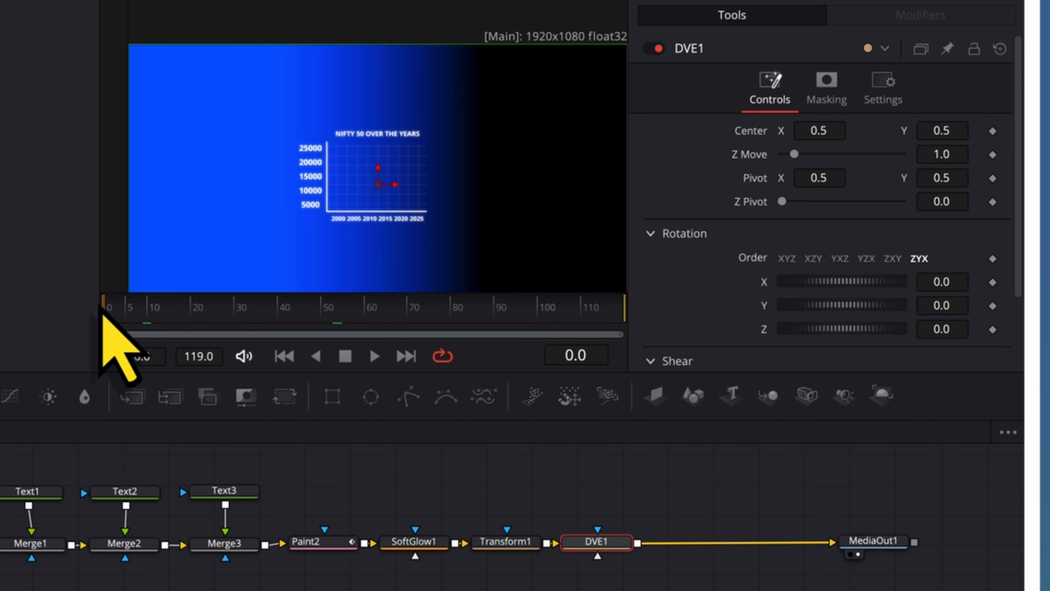
pyautogui.click(993, 131)
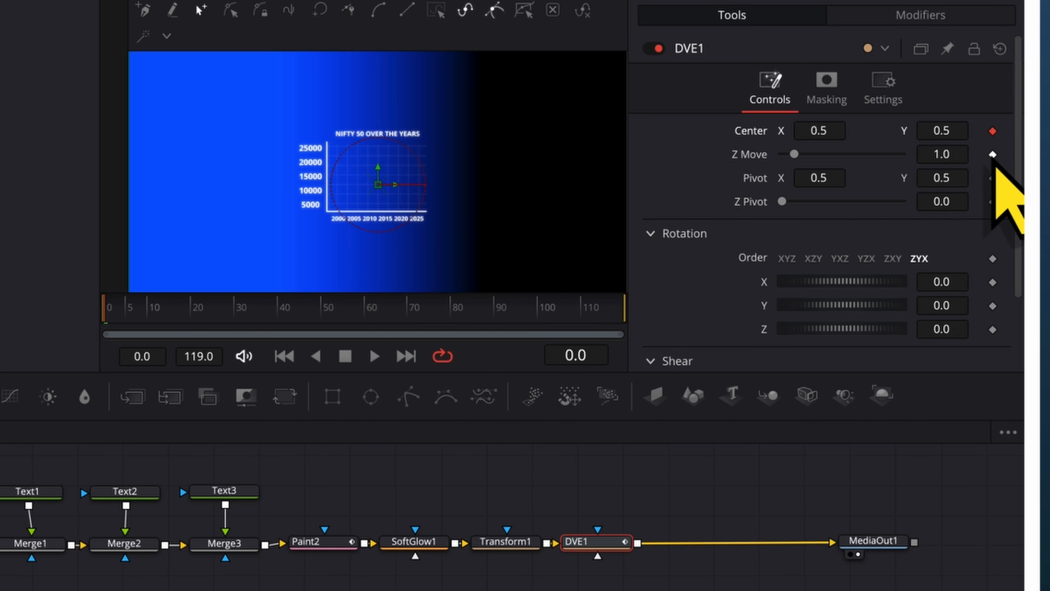
pyautogui.click(992, 282)
pyautogui.click(992, 305)
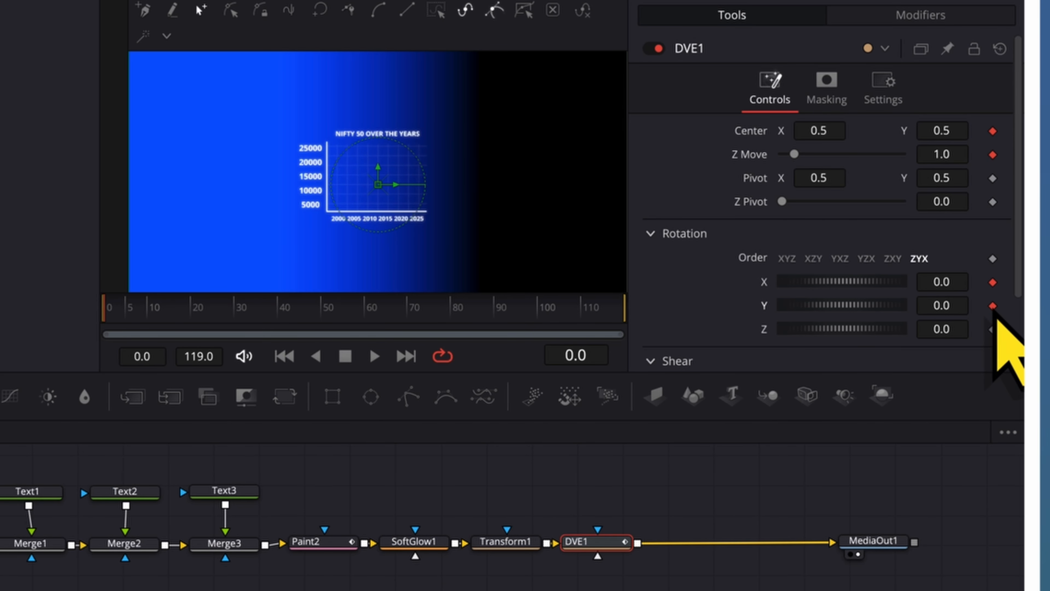
pyautogui.click(993, 329)
# At frame 80, add keyframes to DVE1's Center, Z Move and all three rotation axes.
pyautogui.click(451, 316)
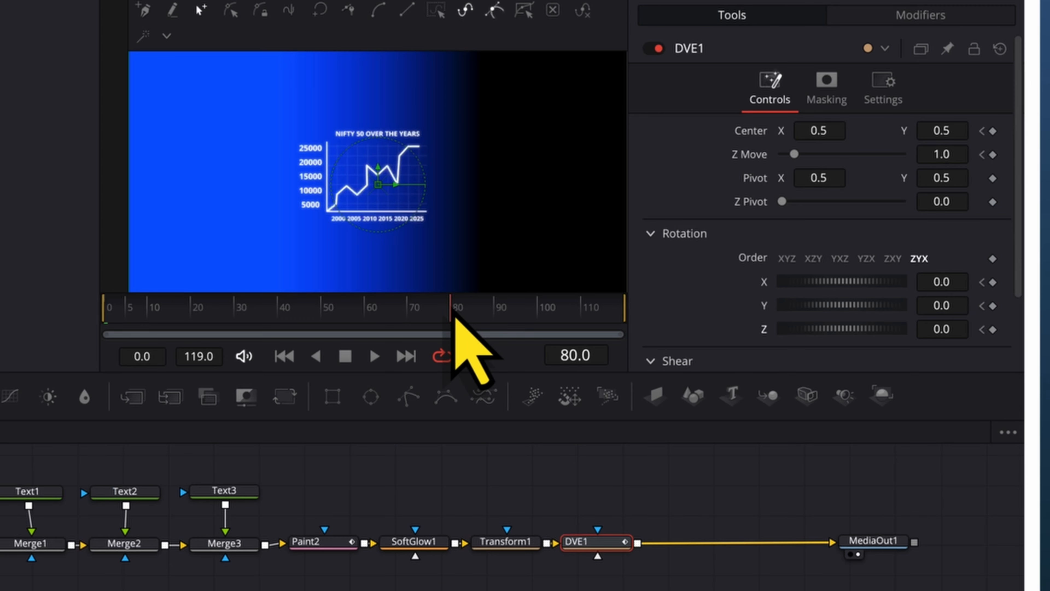
pyautogui.click(993, 131)
pyautogui.click(992, 154)
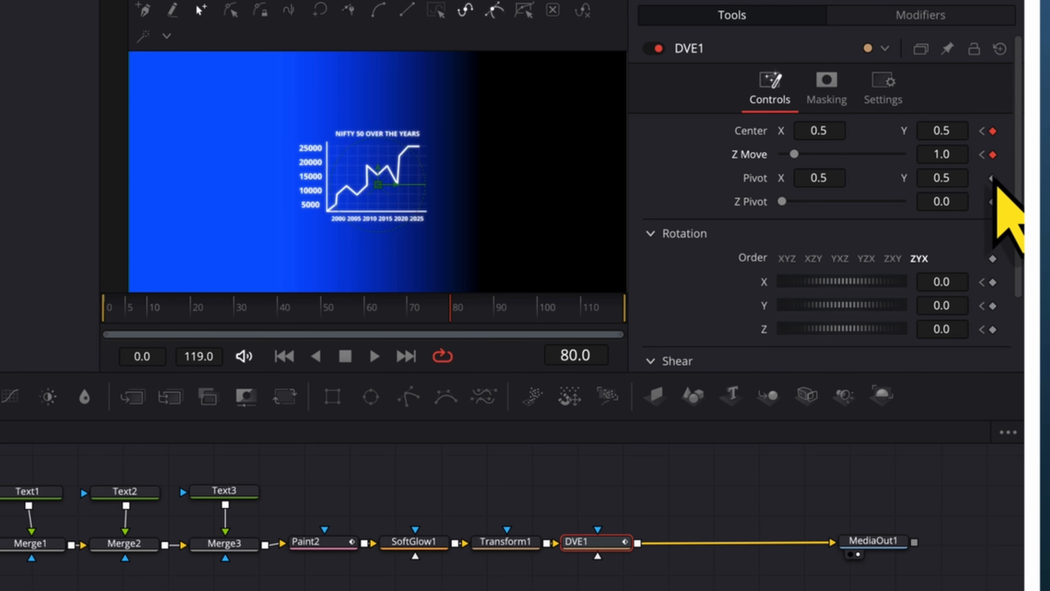
pyautogui.click(992, 282)
pyautogui.click(993, 305)
pyautogui.click(993, 329)
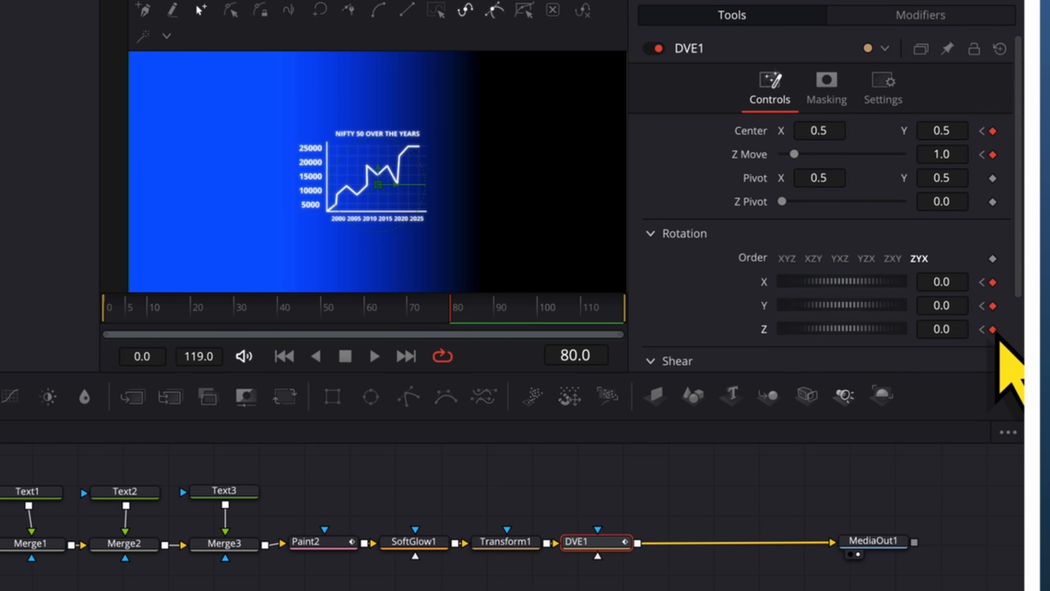
# Set DVE1's frame 80 pose to Center X 0.532, Z Move 0.47, and rotation X -15.7, Y 18.3, Z 7.8.
pyautogui.moveTo(794, 154); pyautogui.dragTo(789, 154)
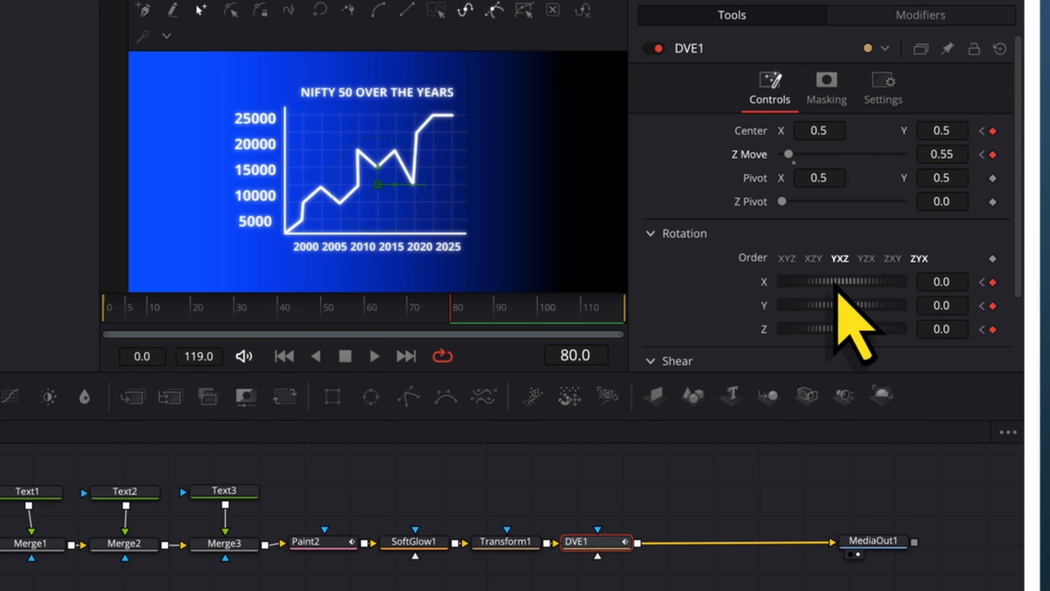
pyautogui.moveTo(837, 290); pyautogui.dragTo(855, 343)
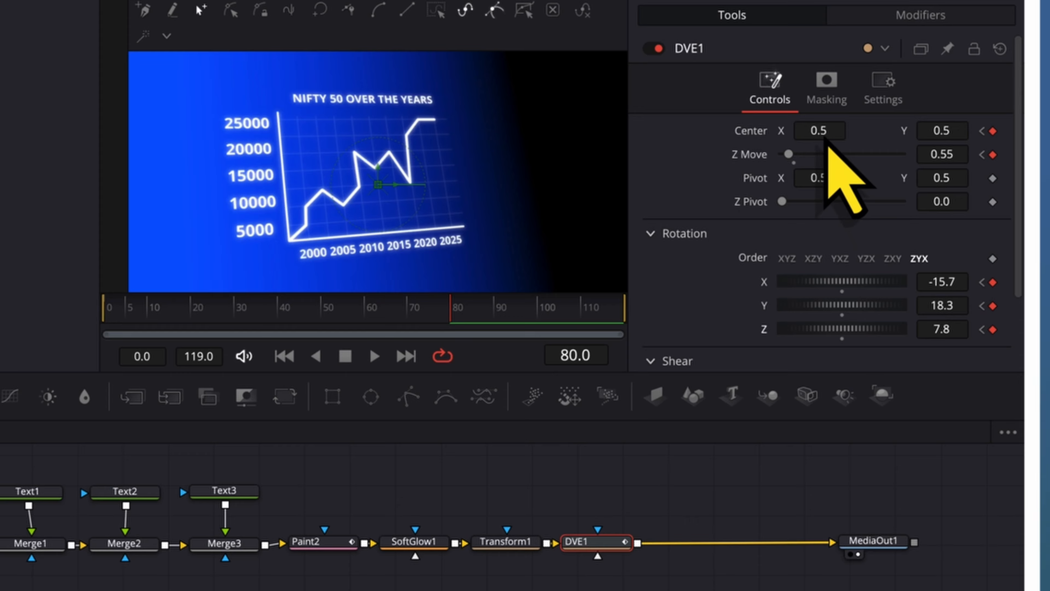
pyautogui.moveTo(827, 138); pyautogui.dragTo(853, 145)
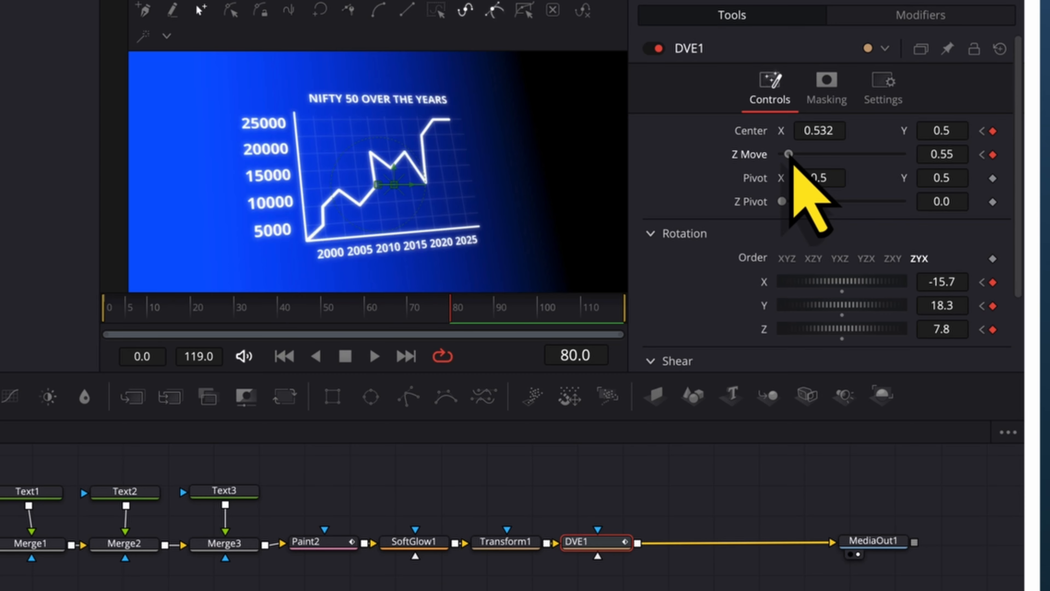
pyautogui.moveTo(792, 162); pyautogui.dragTo(791, 162)
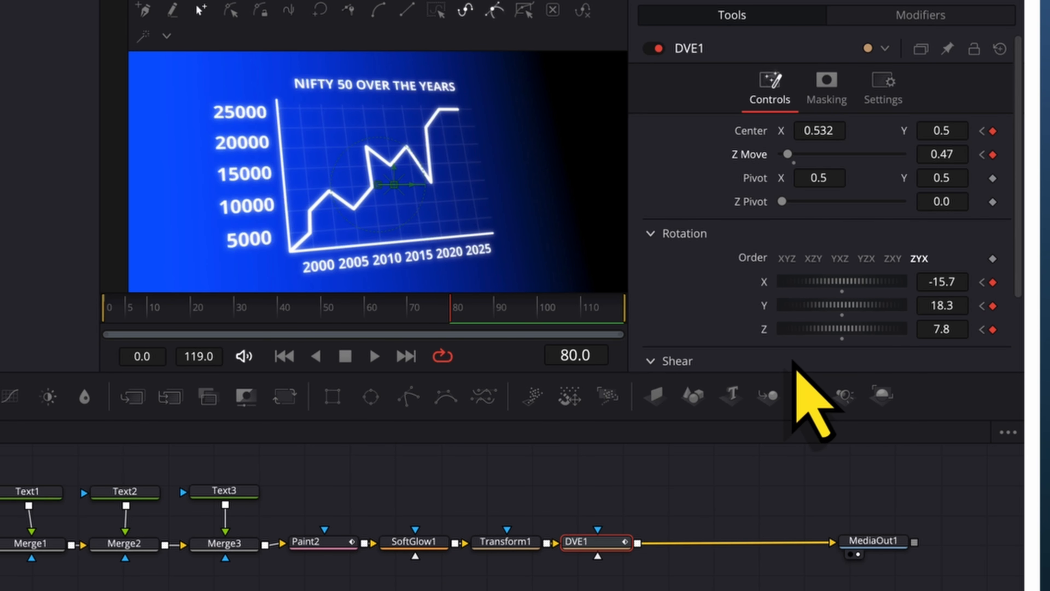
# Show only DVE1's animation curves in the Spline editor, hiding Paint2's, and fit them to view.
pyautogui.click(844, 34)
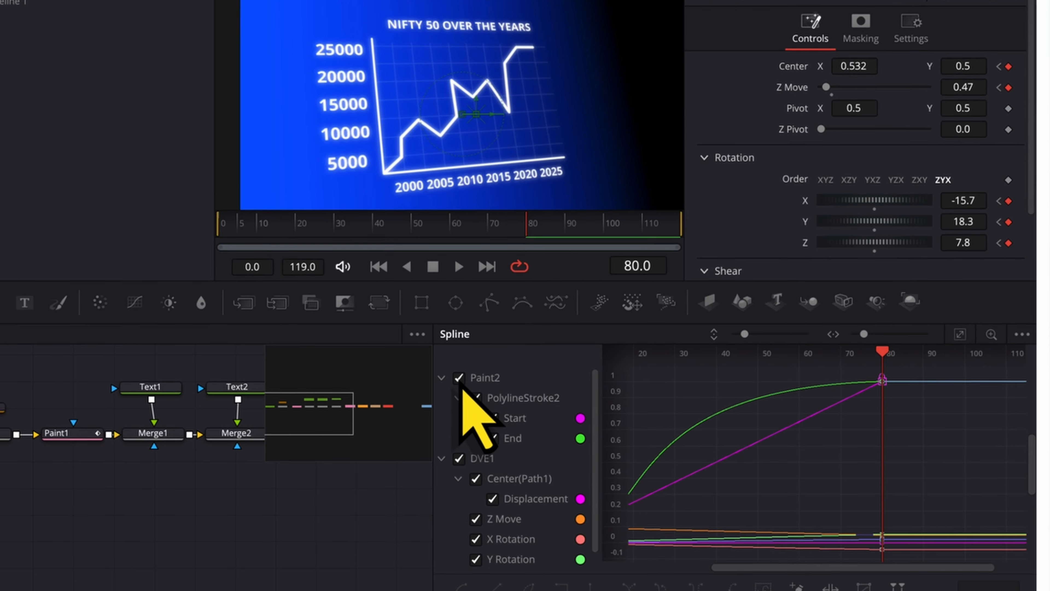
pyautogui.click(457, 498)
pyautogui.click(459, 351)
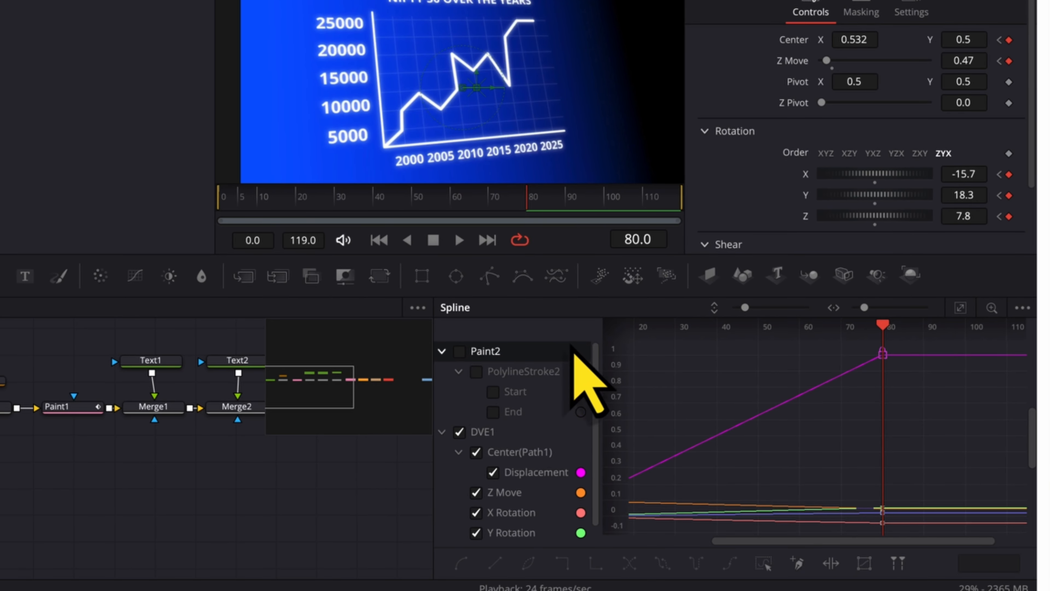
pyautogui.click(960, 308)
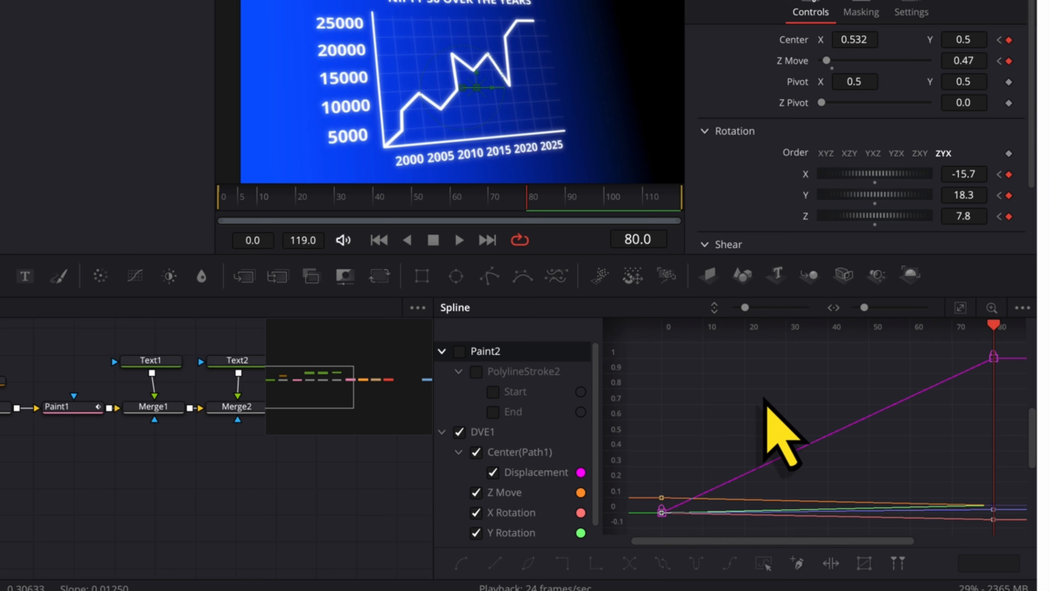
# Smooth all of DVE1's keyframes and set their Ease In value to 70.5.
pyautogui.hotkey('ctrl', 'a')
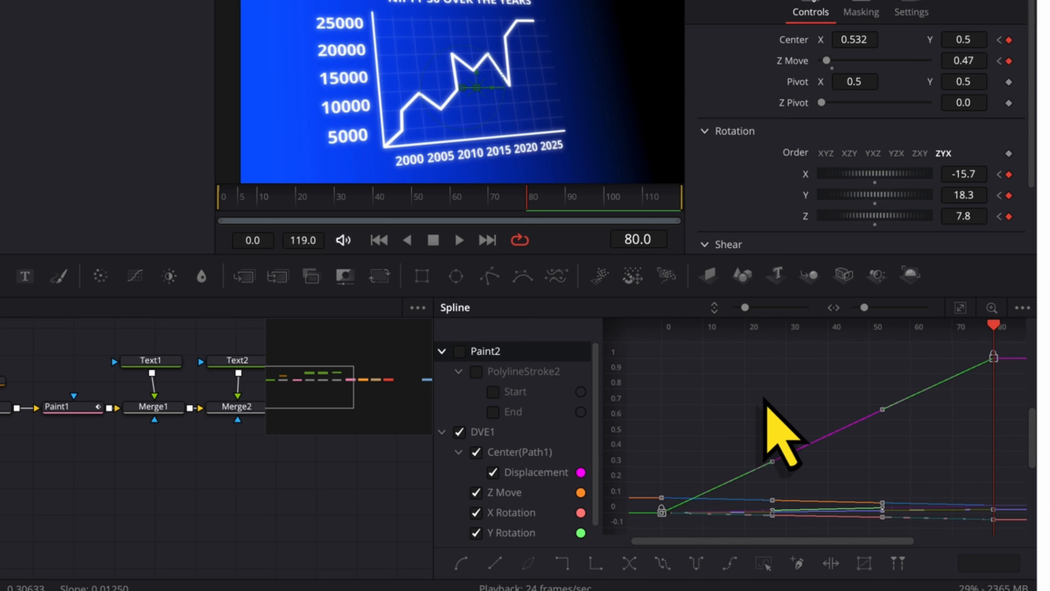
pyautogui.press('s')
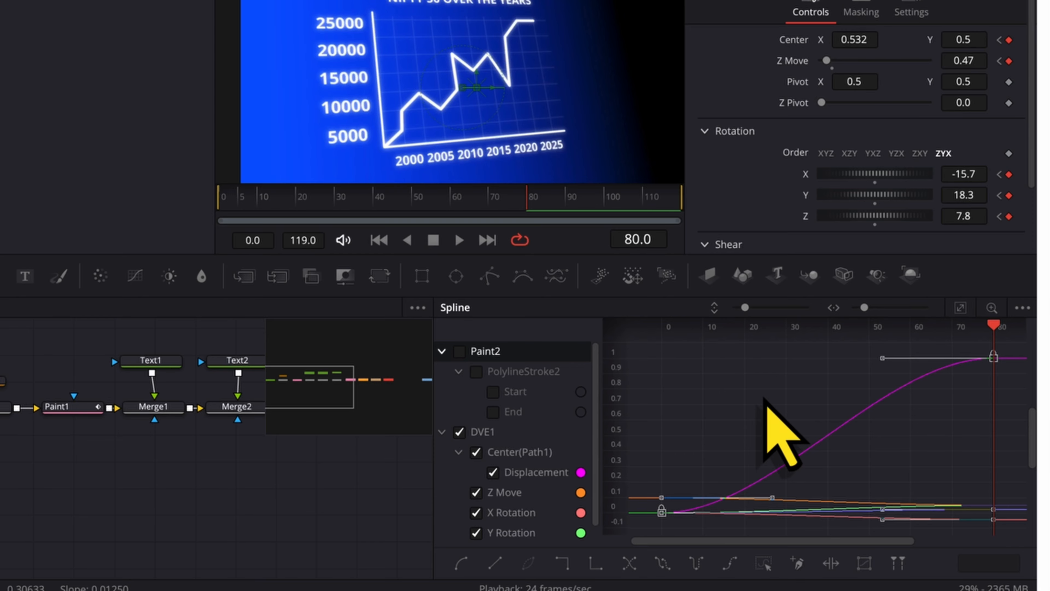
pyautogui.press('t')
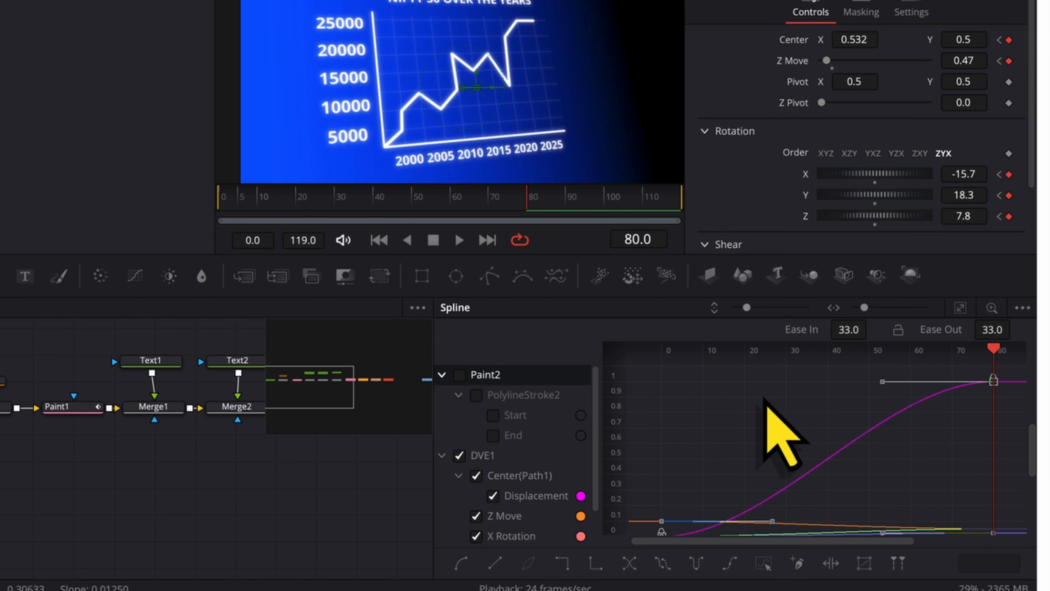
pyautogui.moveTo(847, 334); pyautogui.dragTo(696, 305)
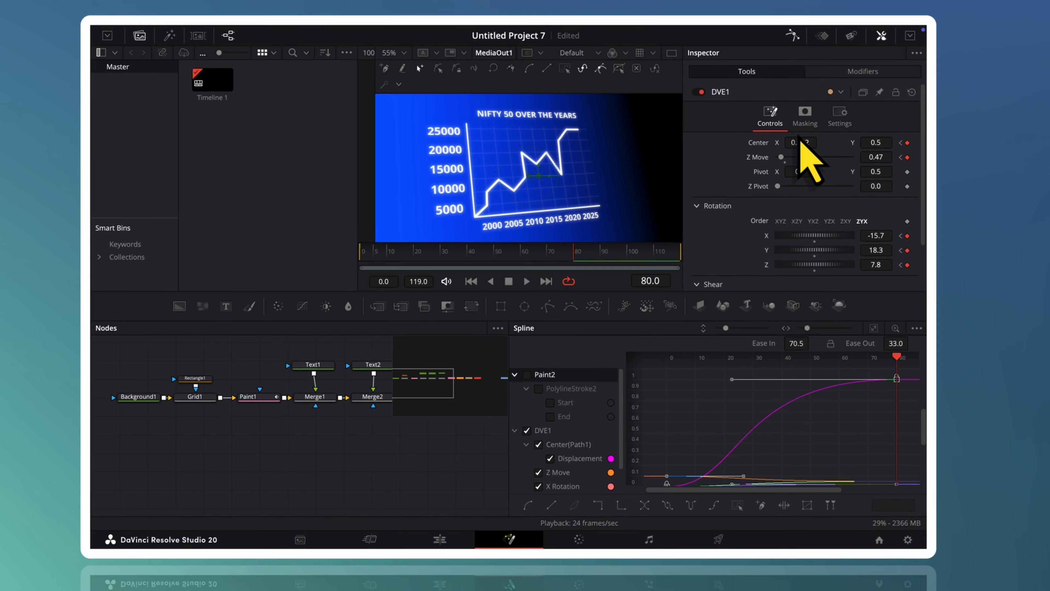